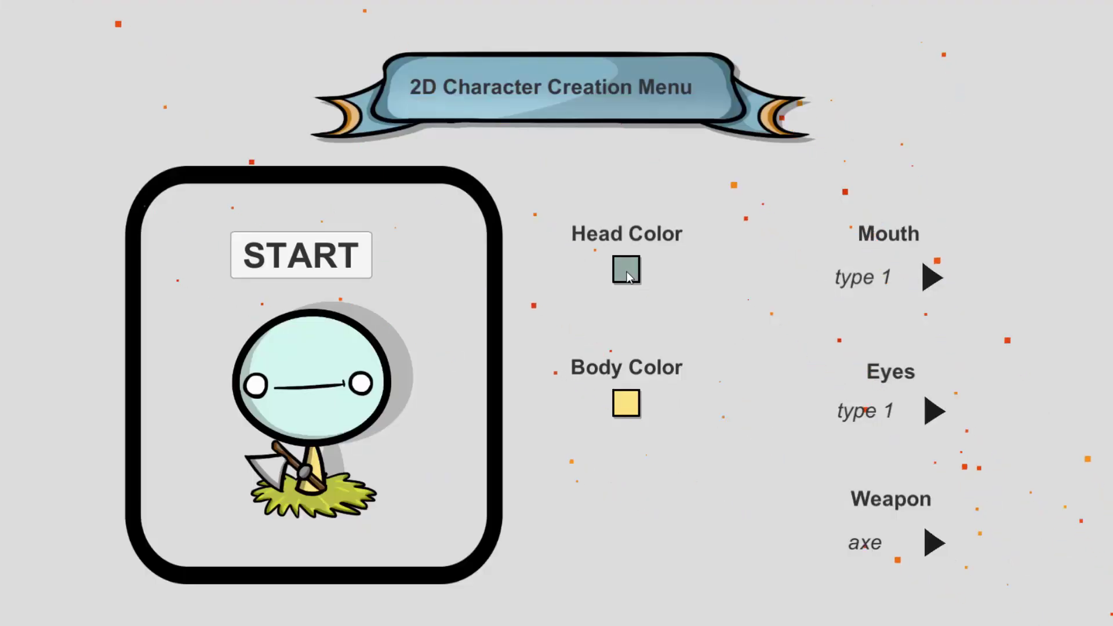
Change the character's head color to pale pink in the character creation menu.
left_click(628, 276)
left_click(611, 323)
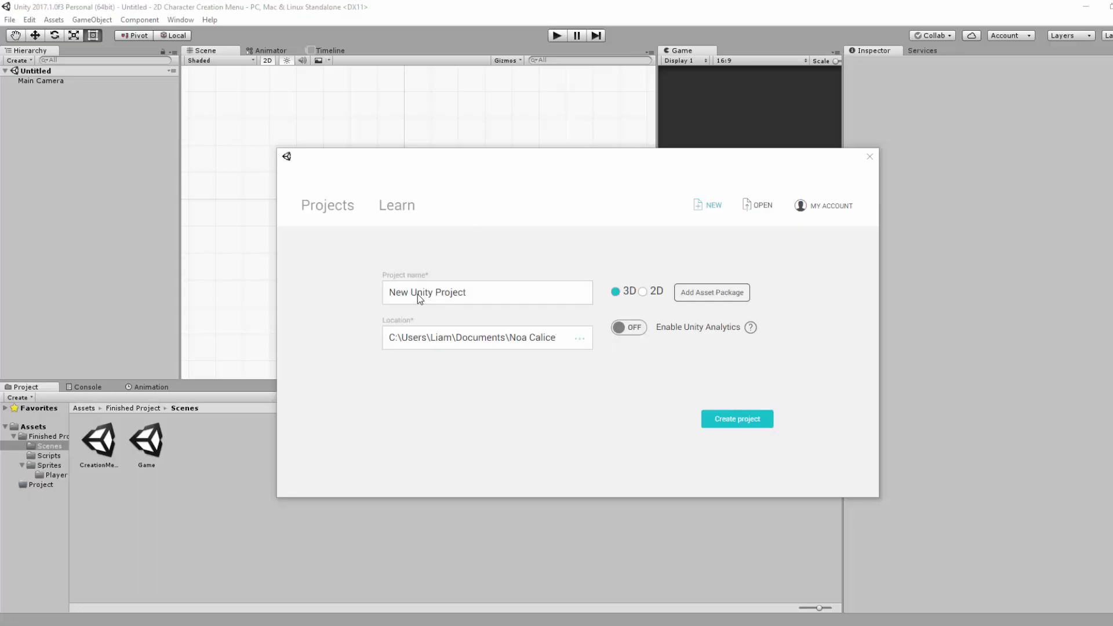
left_click_drag(417, 293, 467, 294)
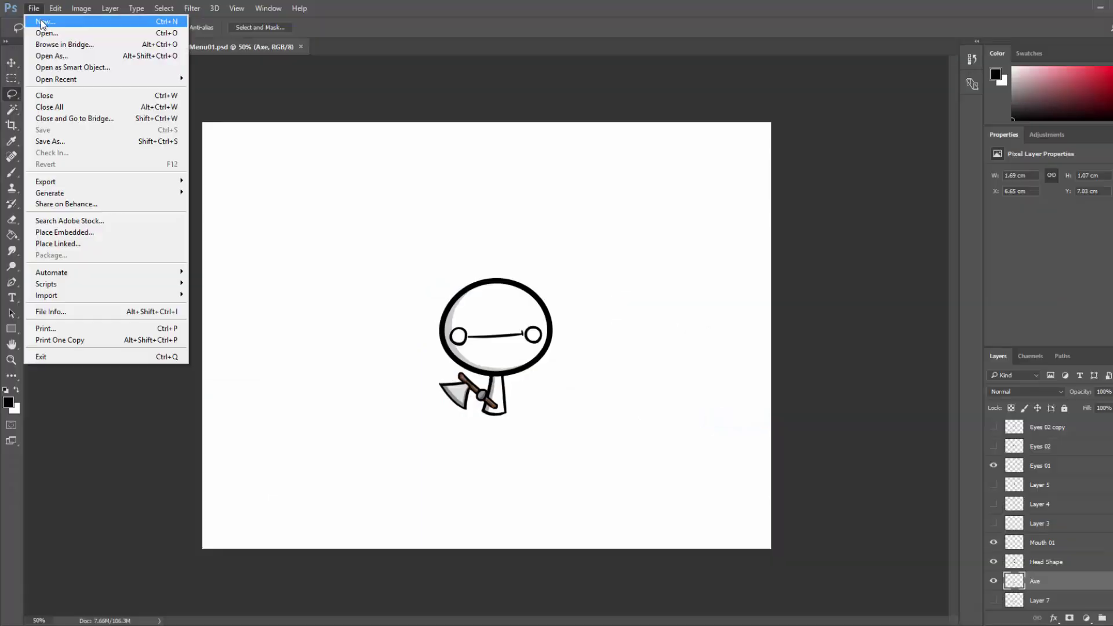
In Photoshop, create a new blank document and return to CharacterMenu01.psd.
left_click(41, 26)
key("Return")
left_click(212, 47)
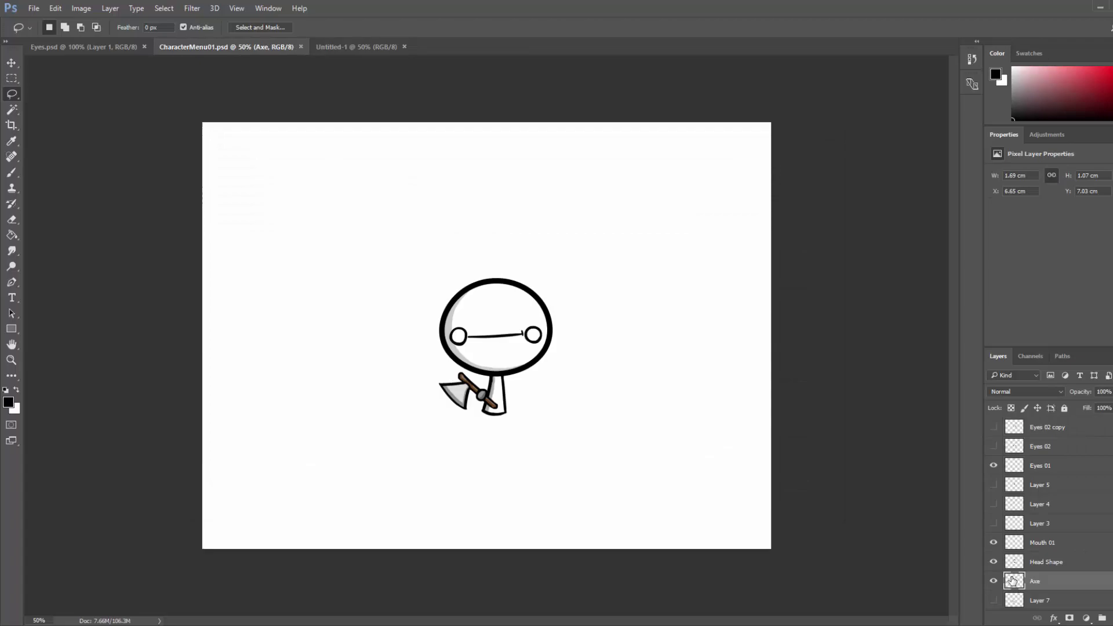
Lasso and copy the artwork on the Head Shape layer, paste it into the new document and move it to the canvas's upper-left area.
left_click(1019, 561)
left_click_drag(601, 229, 640, 237)
key("ctrl+c")
key("ctrl+Tab")
key("ctrl+v")
key("ctrl+t")
left_click_drag(503, 368, 359, 304)
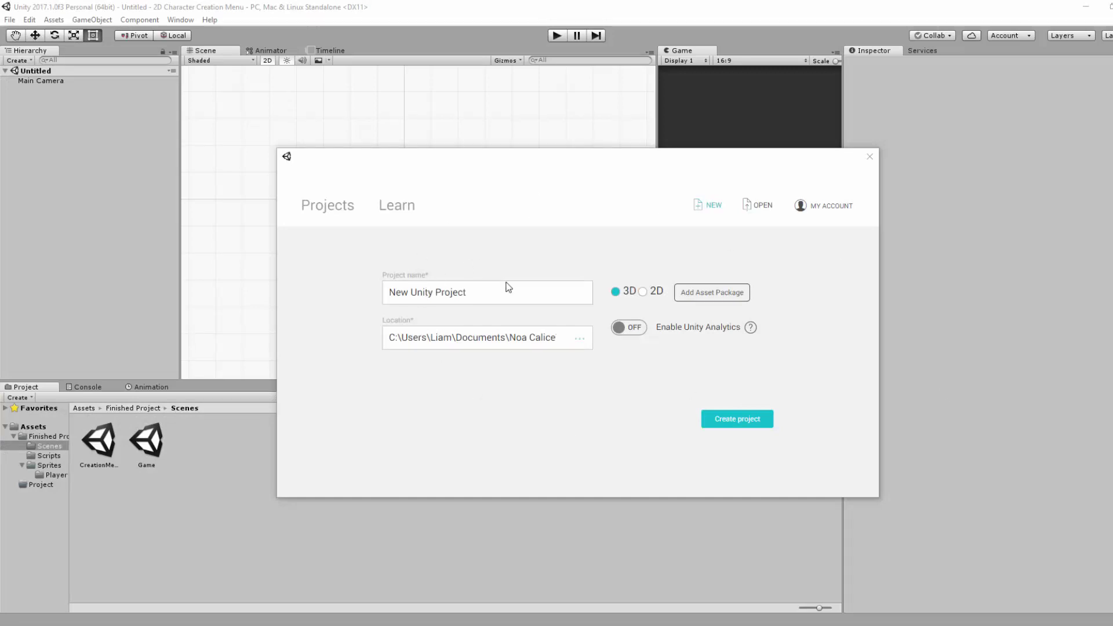
In Unity, create a new 2D project named "2D Character Customization Menu".
left_click_drag(466, 293, 422, 292)
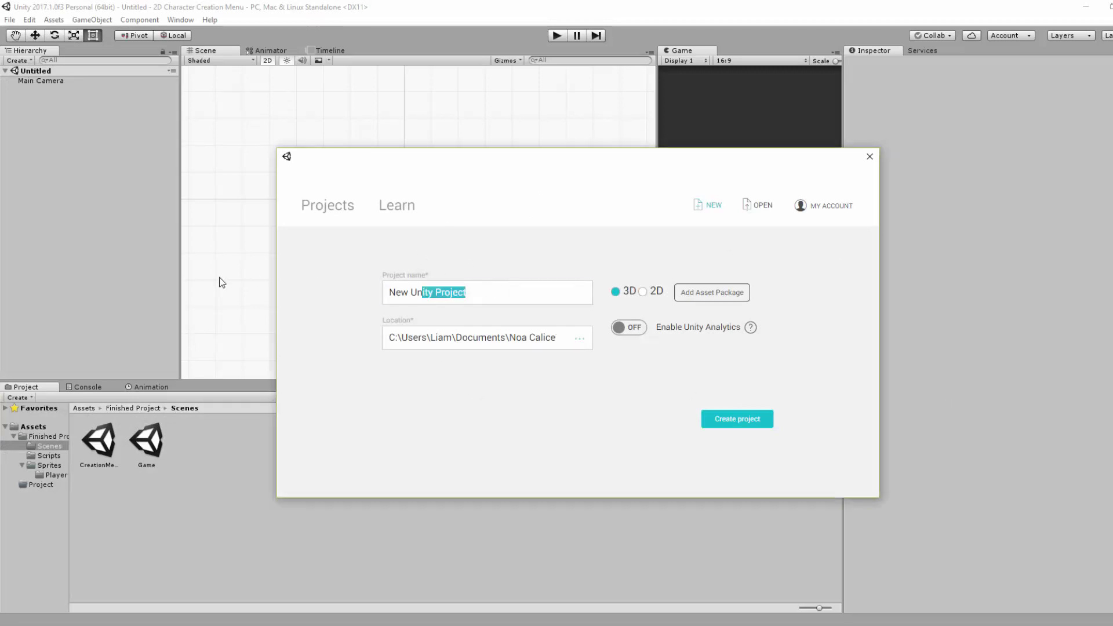
key("ctrl+a")
key("BackSpace")
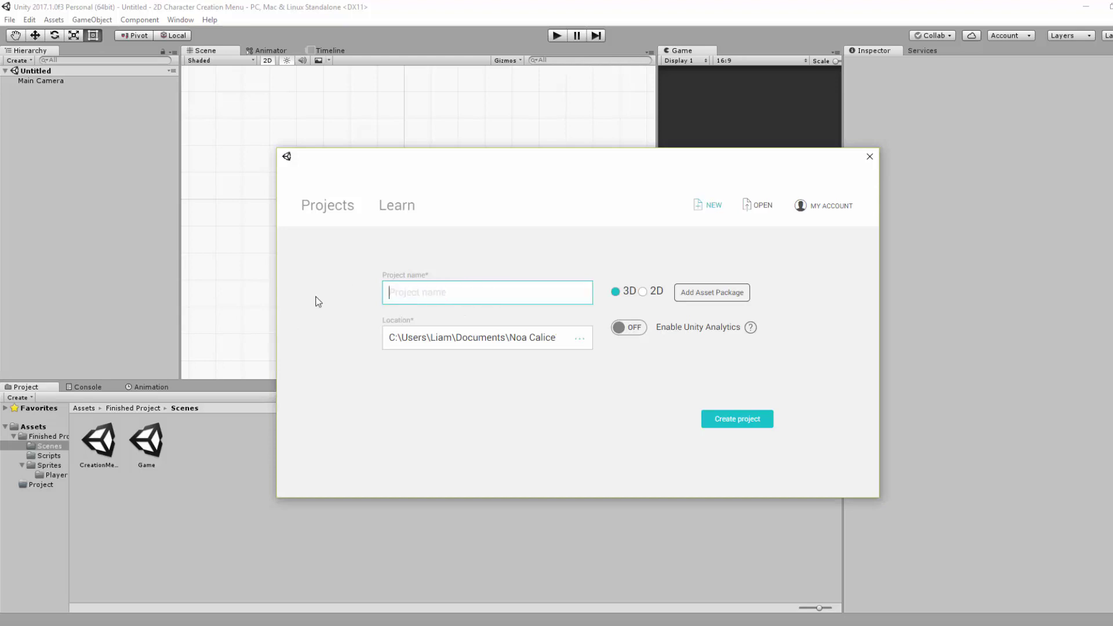
key("ctrl+v")
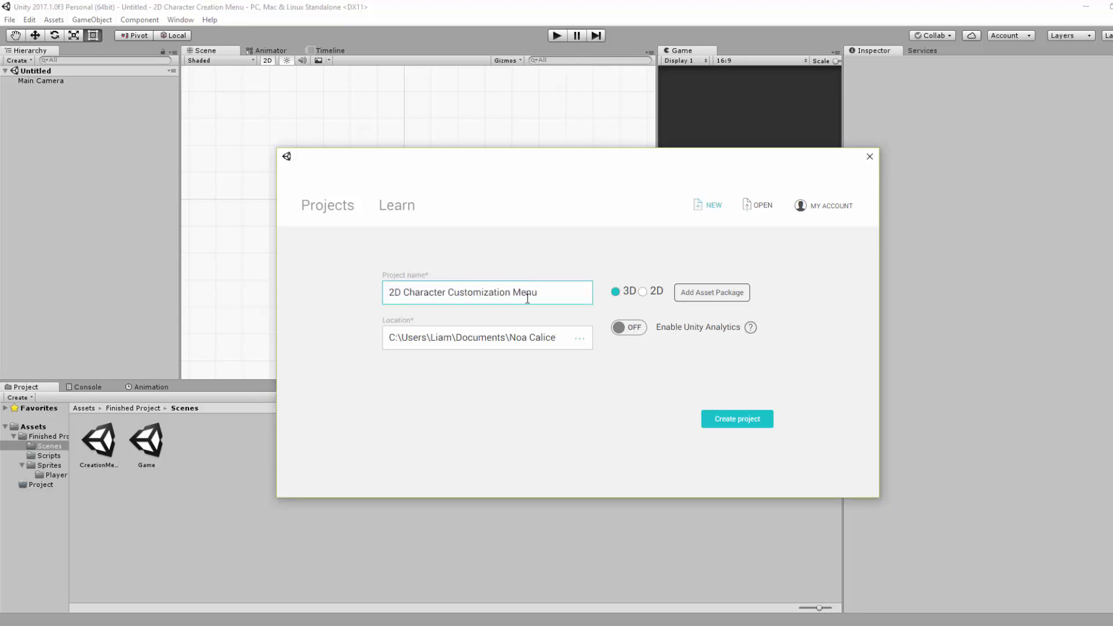
left_click(645, 293)
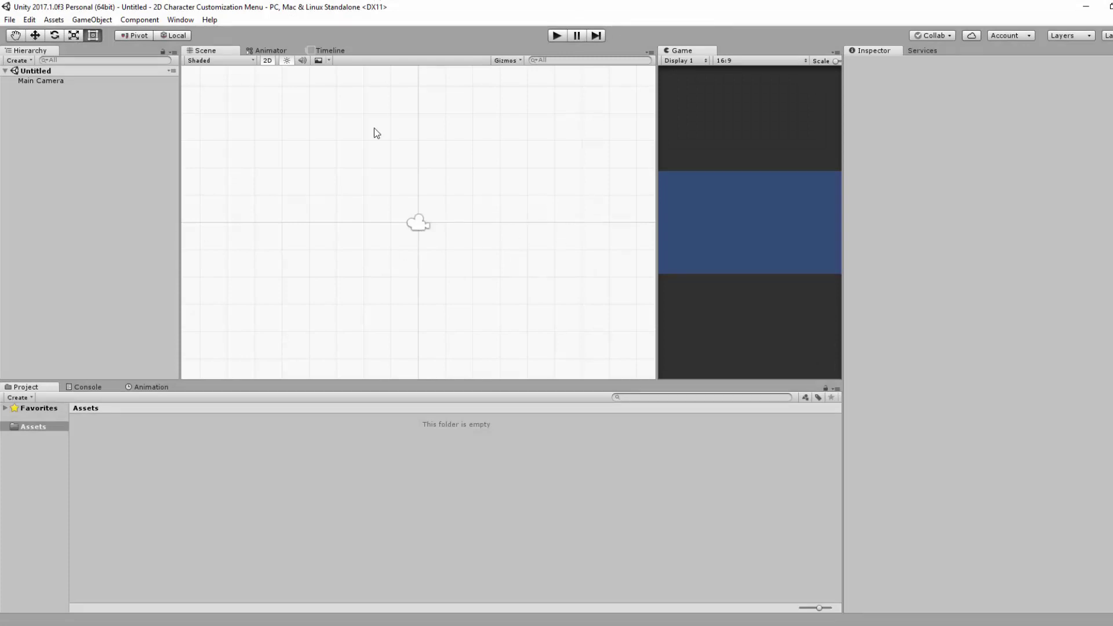
Create a folder named Scenes in the project's Assets.
right_click(170, 433)
mouse_move(187, 236)
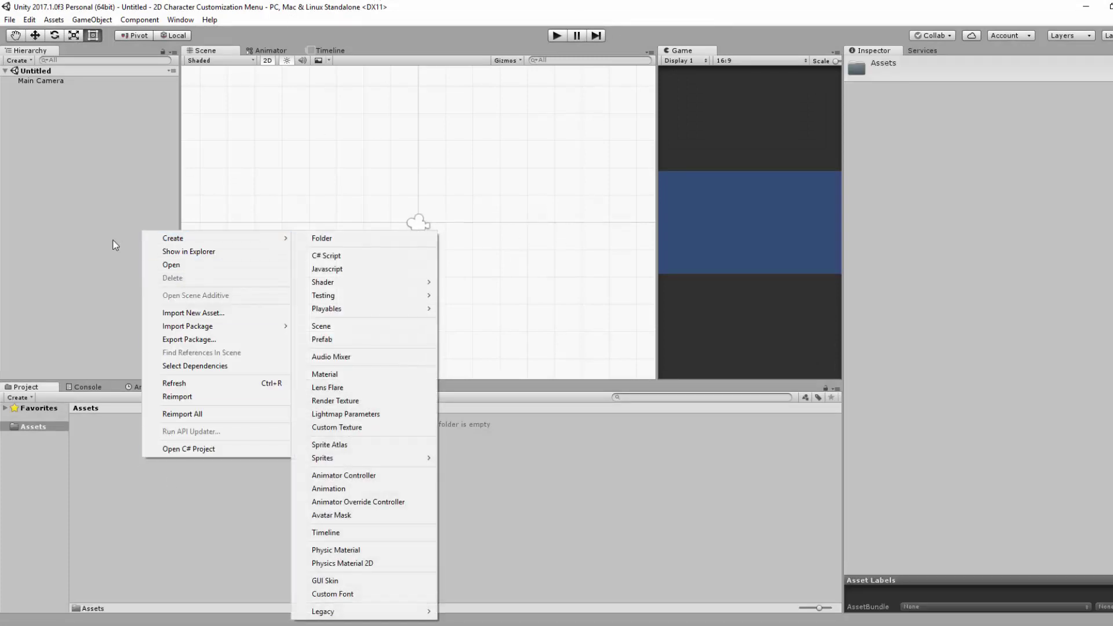
left_click(322, 238)
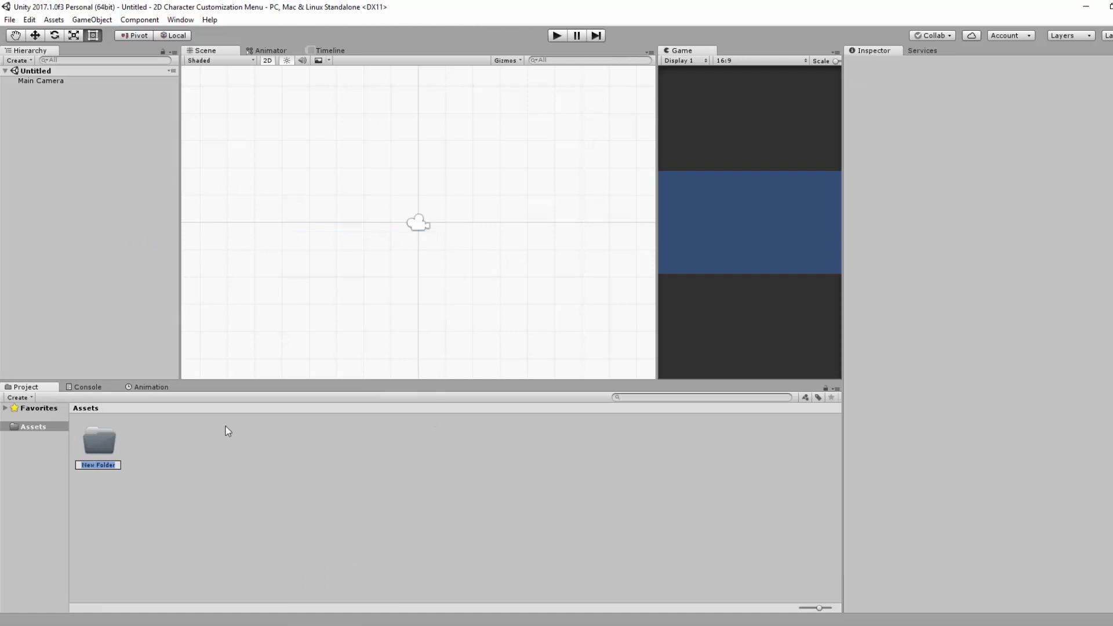
type("Scenes")
key("Return")
Create a second folder in Assets named Sprites.
right_click(204, 458)
mouse_move(253, 250)
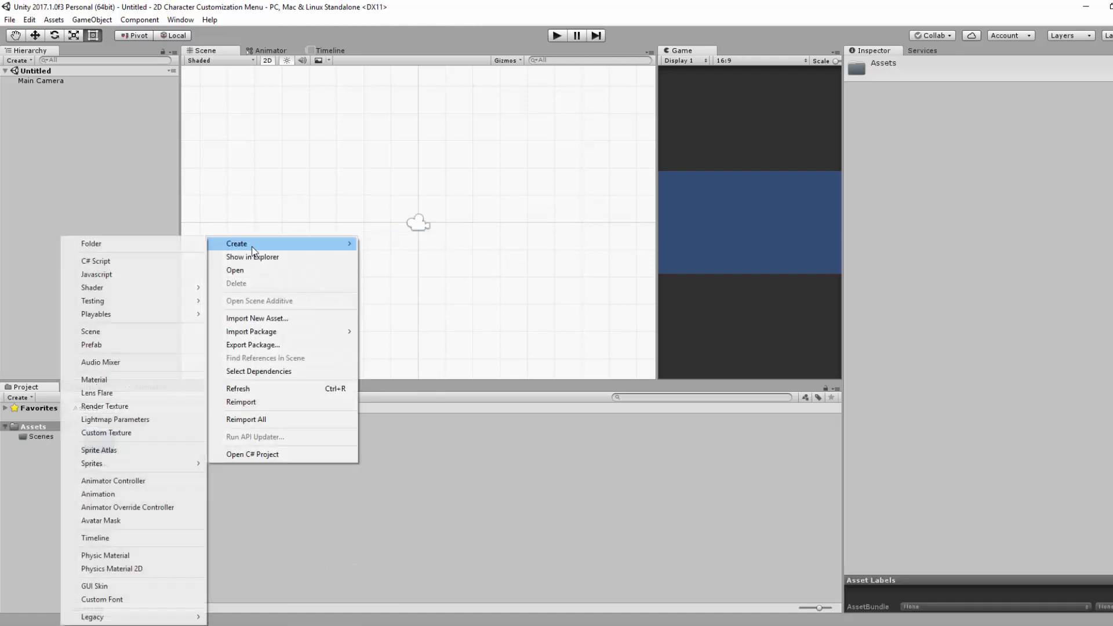
left_click(101, 244)
type("Spri")
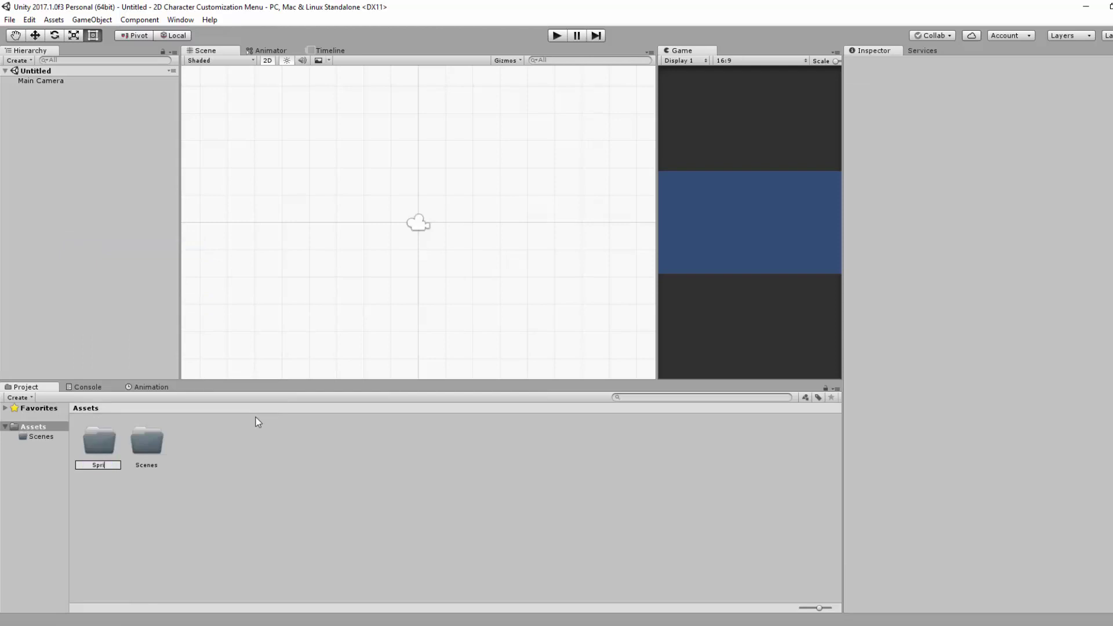
type("tes")
key("Return")
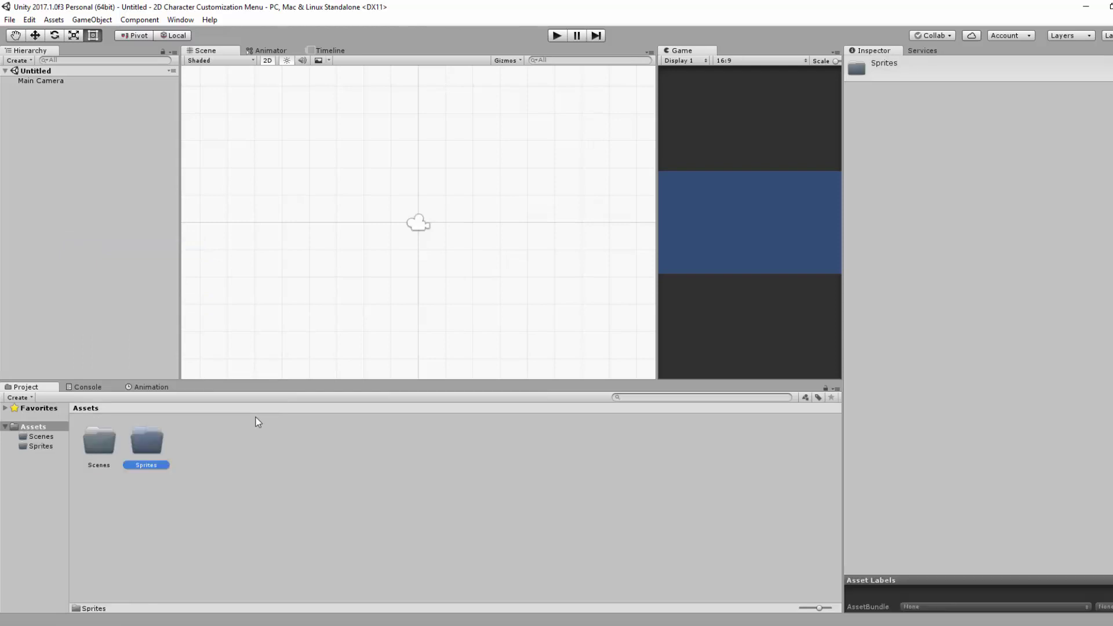
Save the current scene as Menu inside the Scenes folder.
left_click(7, 20)
left_click(42, 81)
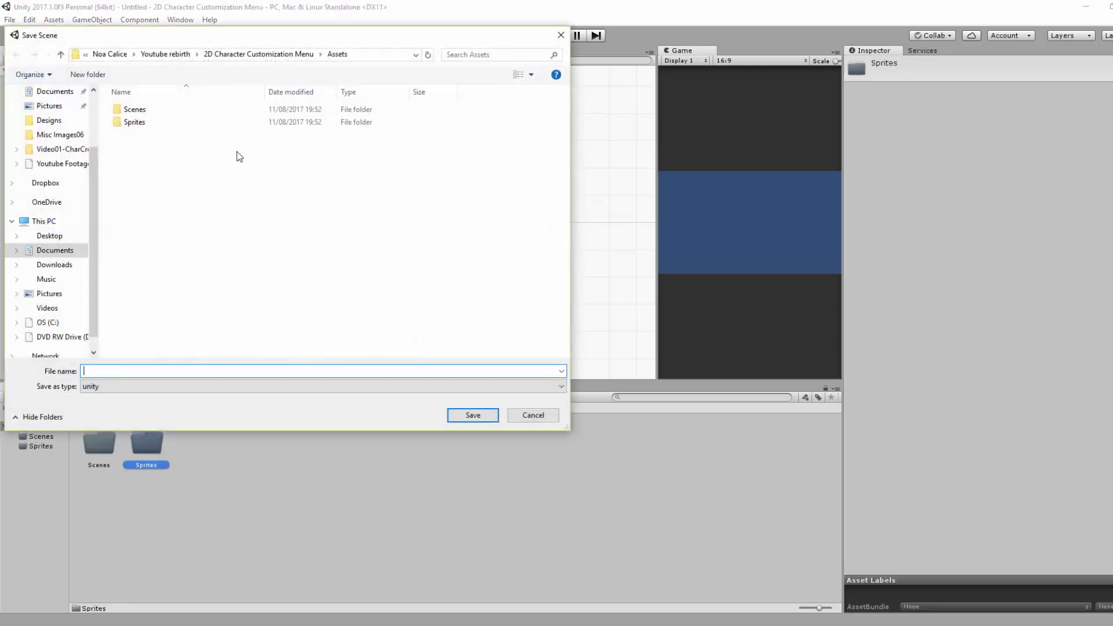
double_click(131, 109)
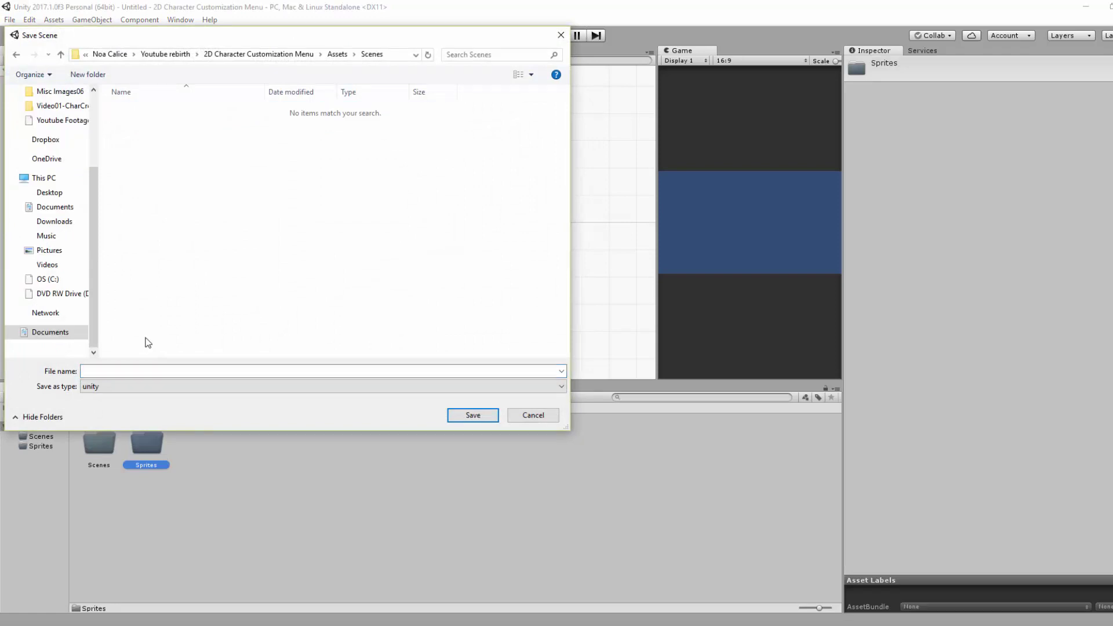
left_click(105, 370)
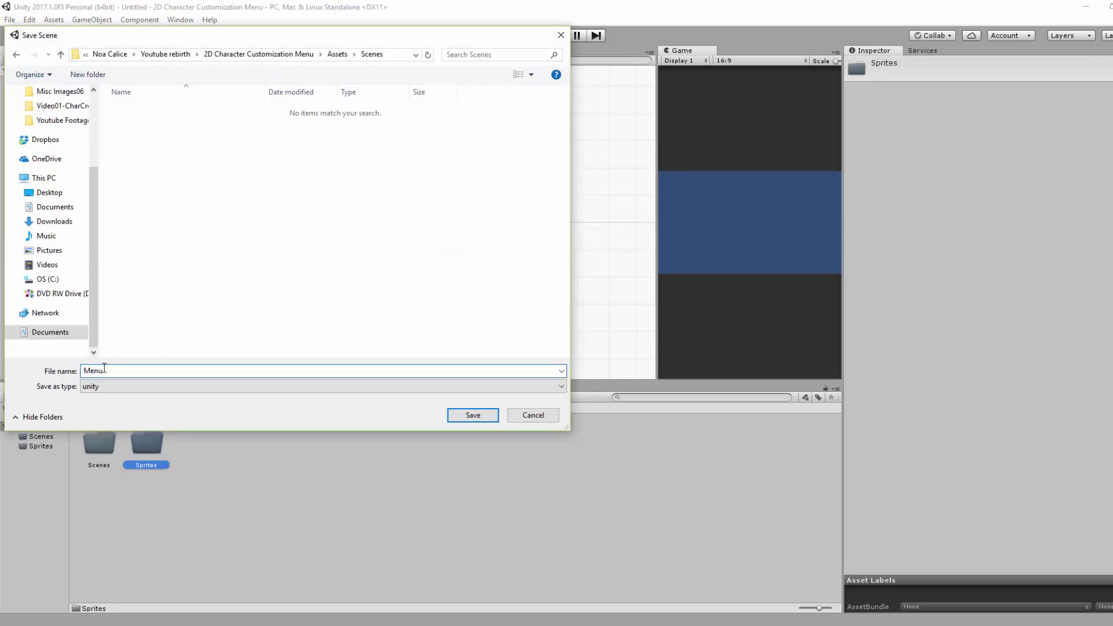
key("Return")
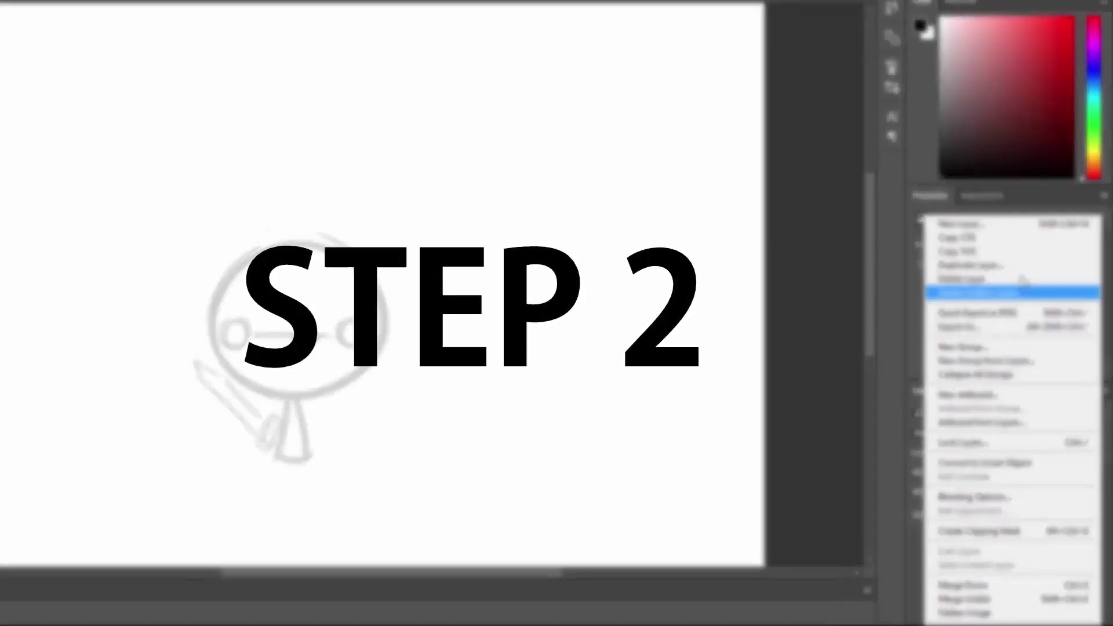
In Photoshop, add a new layer named Eyes above the Sketch layer.
left_click(956, 225)
type("Eye")
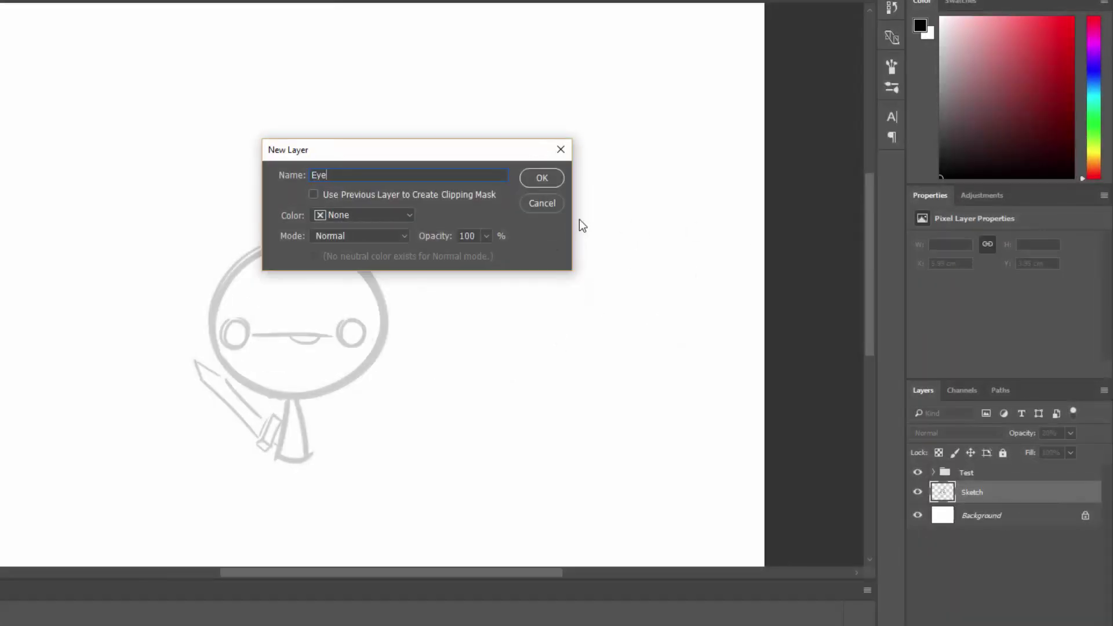
type("s")
key("Return")
Ink black outlines over both sketched eyes on the Eyes layer, redoing strokes until they fit.
mouse_move(237, 319)
left_mouse_down()
mouse_move(246, 343)
mouse_move(248, 328)
left_mouse_up()
key("ctrl+z")
key("ctrl+z")
left_click_drag(236, 319, 243, 345)
key("ctrl+z")
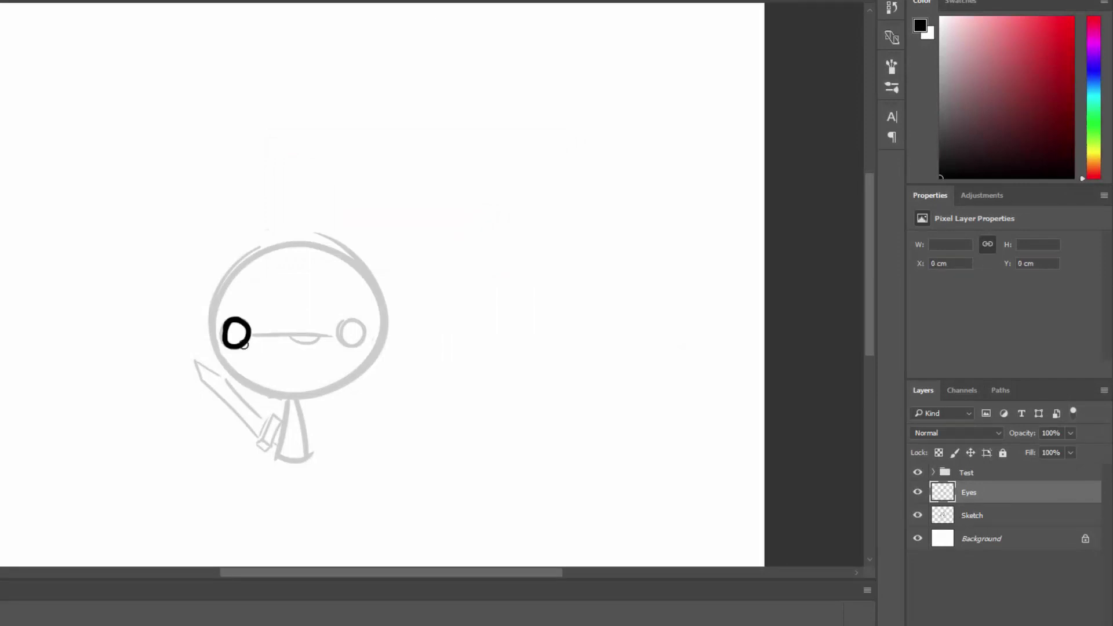
left_click_drag(359, 321, 352, 320)
key("ctrl+z")
left_click_drag(353, 319, 361, 334)
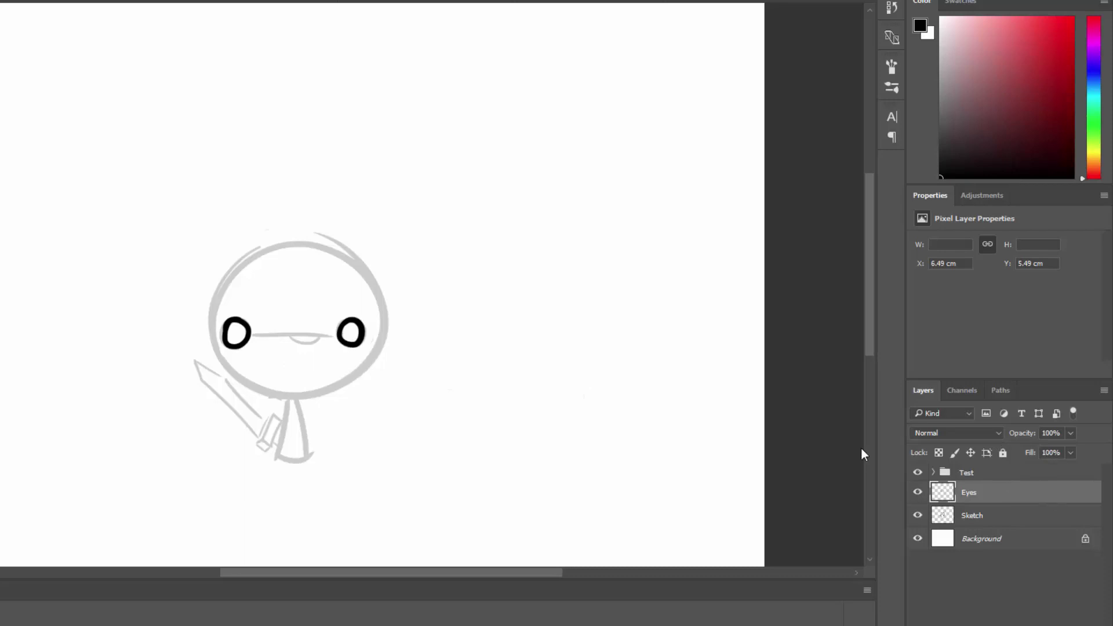
Add a new layer named Mouth above the Eyes layer.
key("ctrl+shift+n")
type("Mout")
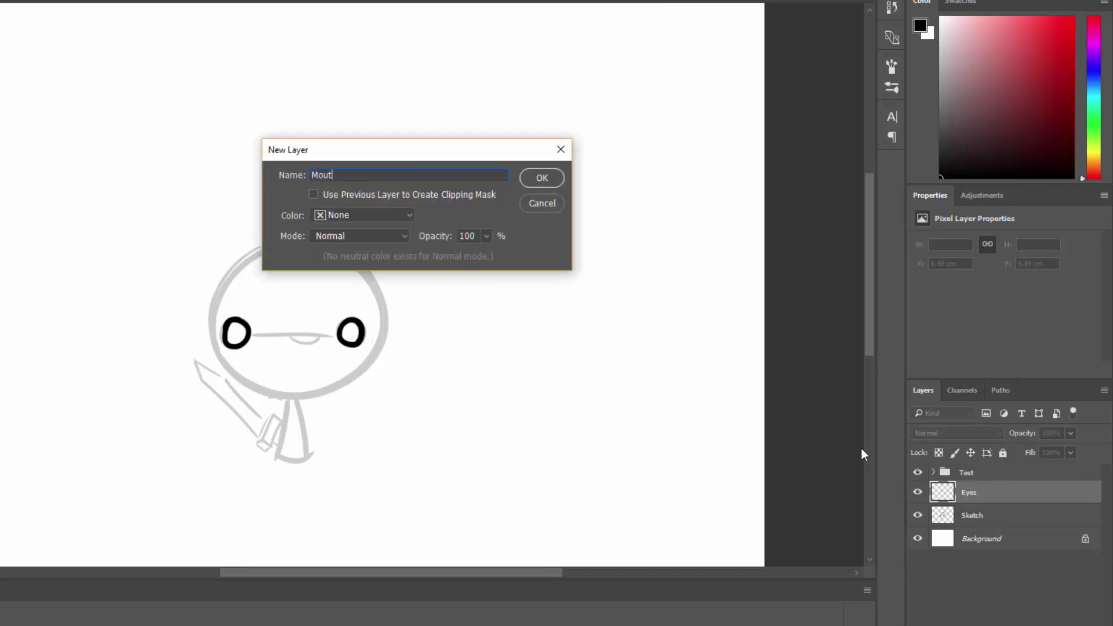
type("h")
key("Return")
Ink the mouth line between the two eyes over the sketch, undoing the unsatisfactory strokes.
left_click_drag(256, 335, 338, 339)
key("ctrl+z")
key("ctrl+z")
mouse_move(258, 339)
left_mouse_down()
mouse_move(332, 337)
mouse_move(319, 336)
left_mouse_up()
key("ctrl+z")
key("ctrl+z")
key("ctrl+z")
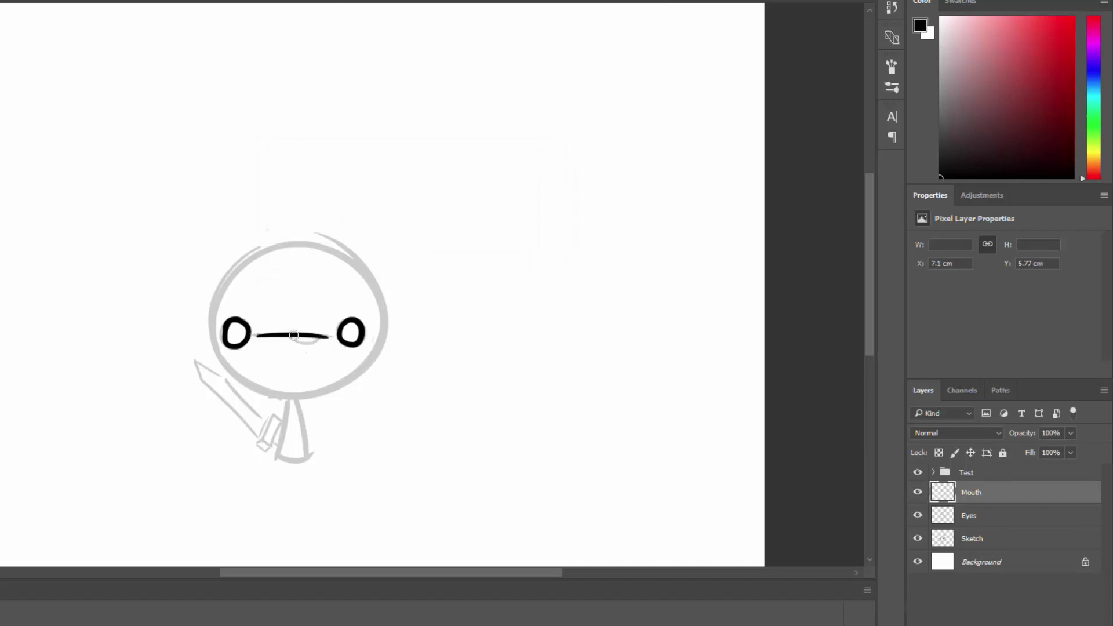
Add a new layer named Body above the Mouth layer and switch back to the Brush.
key("v")
key("ctrl+shift+n")
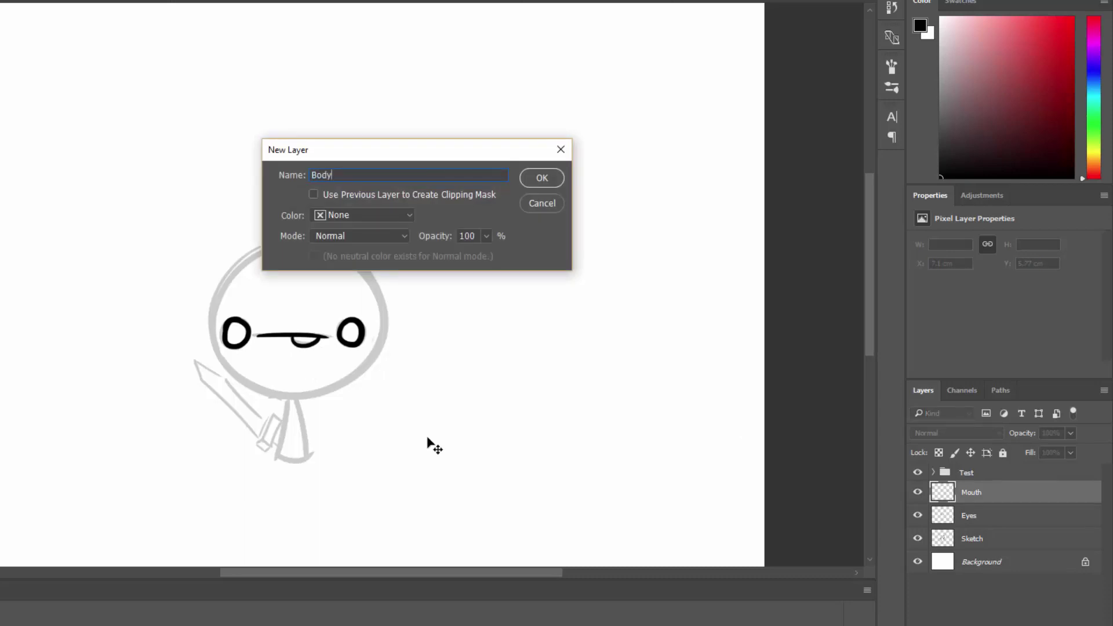
key("Return")
key("b")
Ink the body's outline below the head over the sketch, redoing the side strokes.
key("ctrl+z")
left_click_drag(289, 400, 275, 455)
left_click_drag(296, 400, 307, 455)
key("ctrl+alt+z")
key("ctrl+alt+z")
mouse_move(289, 399)
left_mouse_down()
mouse_move(276, 455)
mouse_move(311, 451)
left_mouse_up()
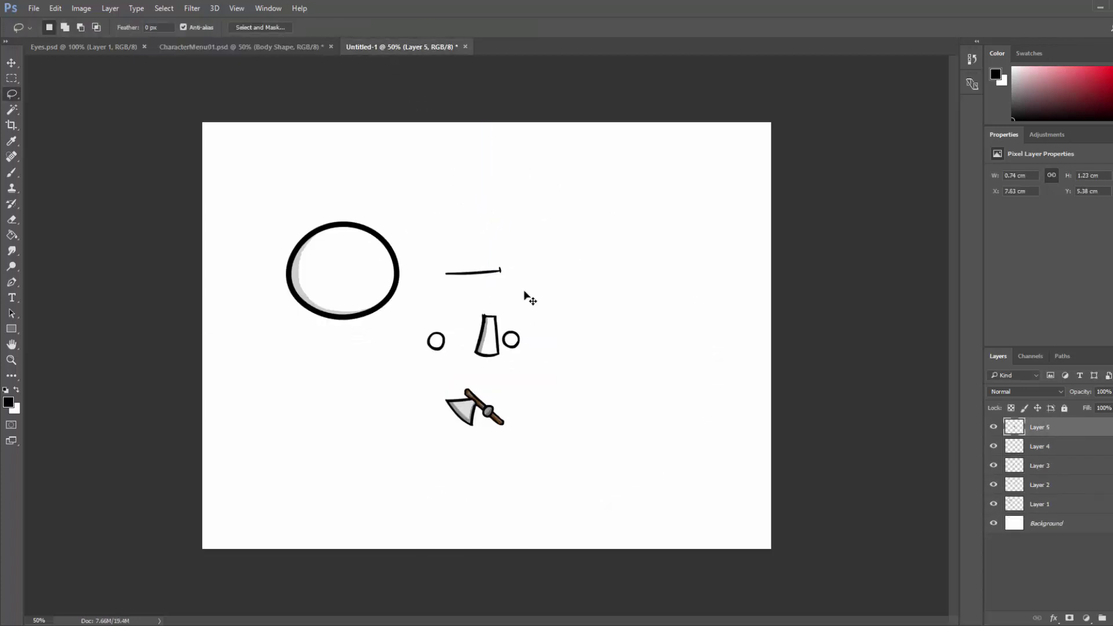
Move the pasted body piece to just below the head in the Untitled-1 document.
key("ctrl+t")
left_click_drag(492, 345, 348, 395)
key("Return")
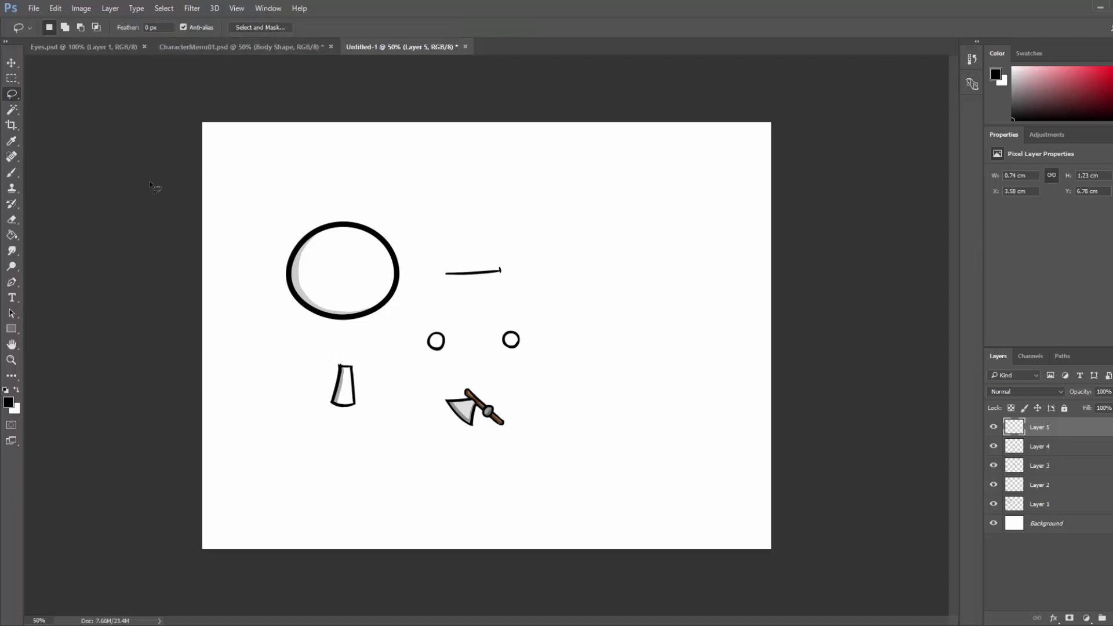
Crop the Untitled-1 canvas closely around the character parts and hide the Background layer.
key("c")
left_click_drag(207, 127, 239, 170)
left_click_drag(740, 336, 647, 310)
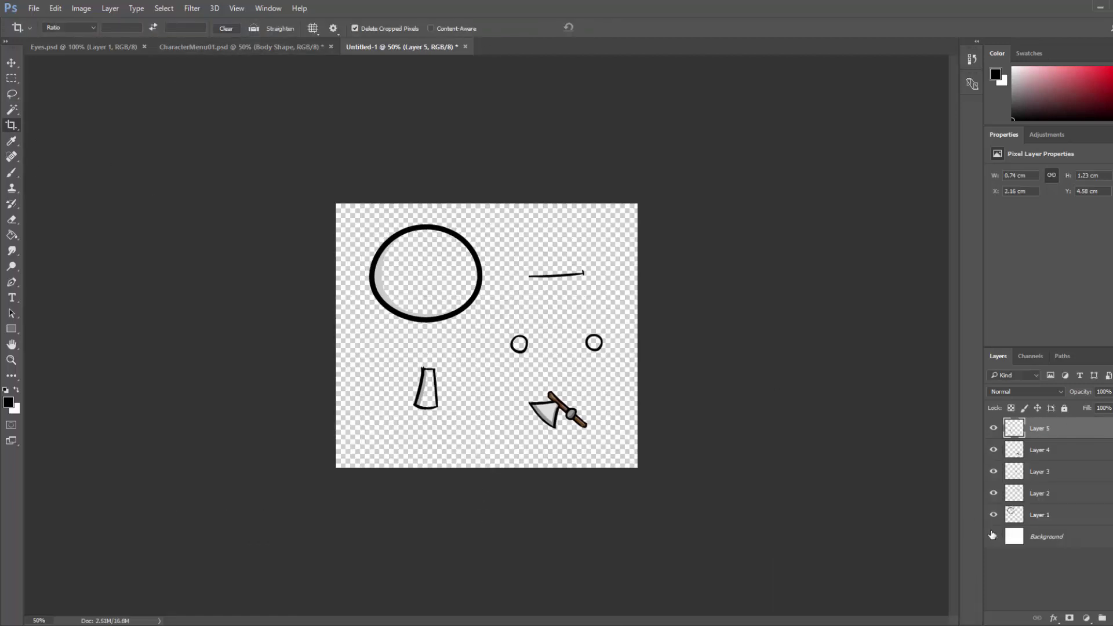
left_click(992, 534)
key("g")
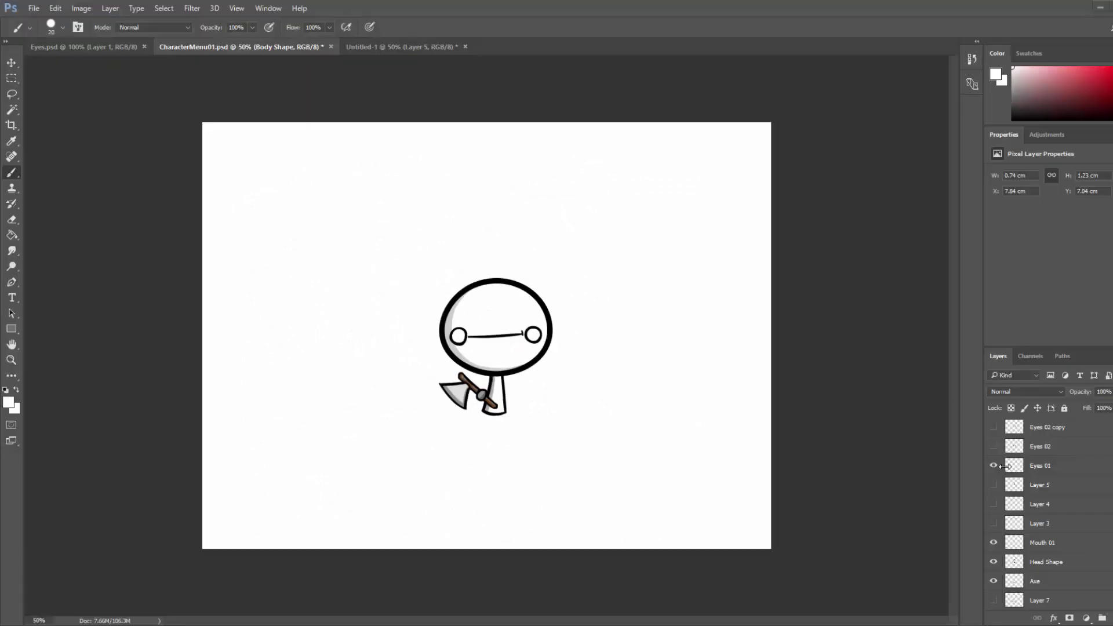
Paint two tall solid black oval eyes on a new layer above Eyes 01 in CharacterMenu01.psd.
left_click(1043, 468)
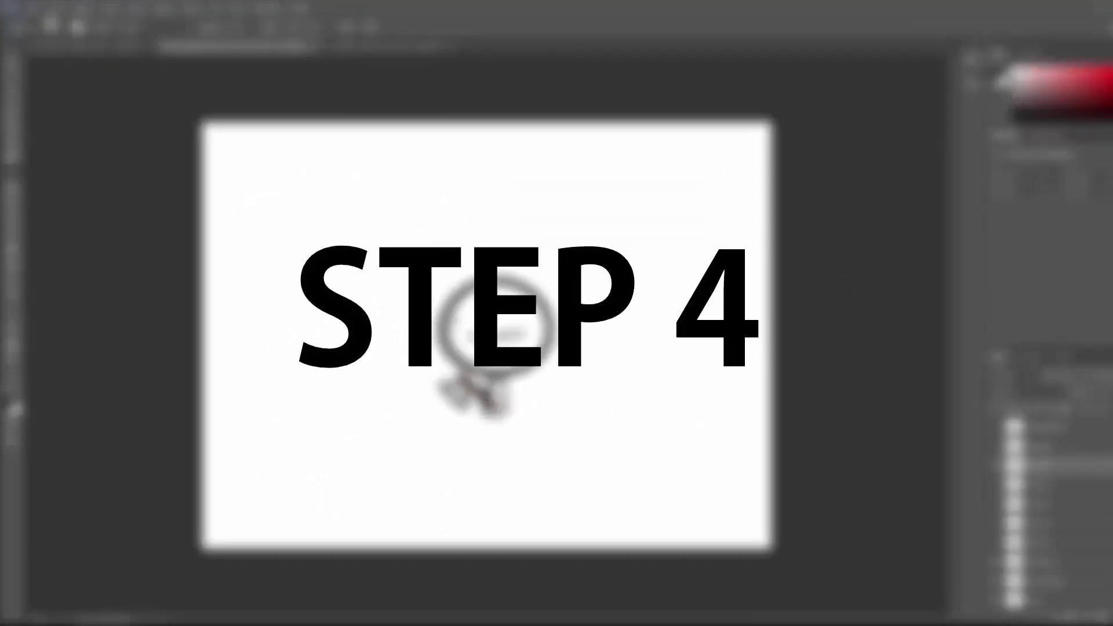
left_click_drag(456, 317, 456, 343)
left_click_drag(531, 317, 532, 337)
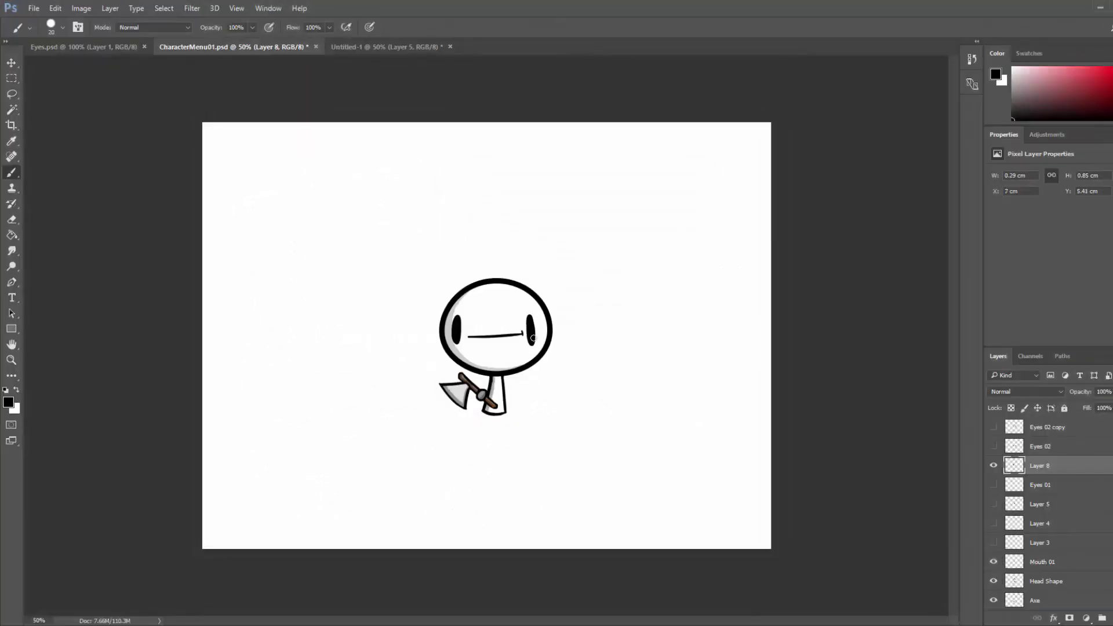
Hide the solid oval eyes and draw two rounded eye outlines on another new layer.
left_click(992, 465)
key("ctrl+shift+n")
left_click(670, 203)
left_click_drag(458, 318, 451, 323)
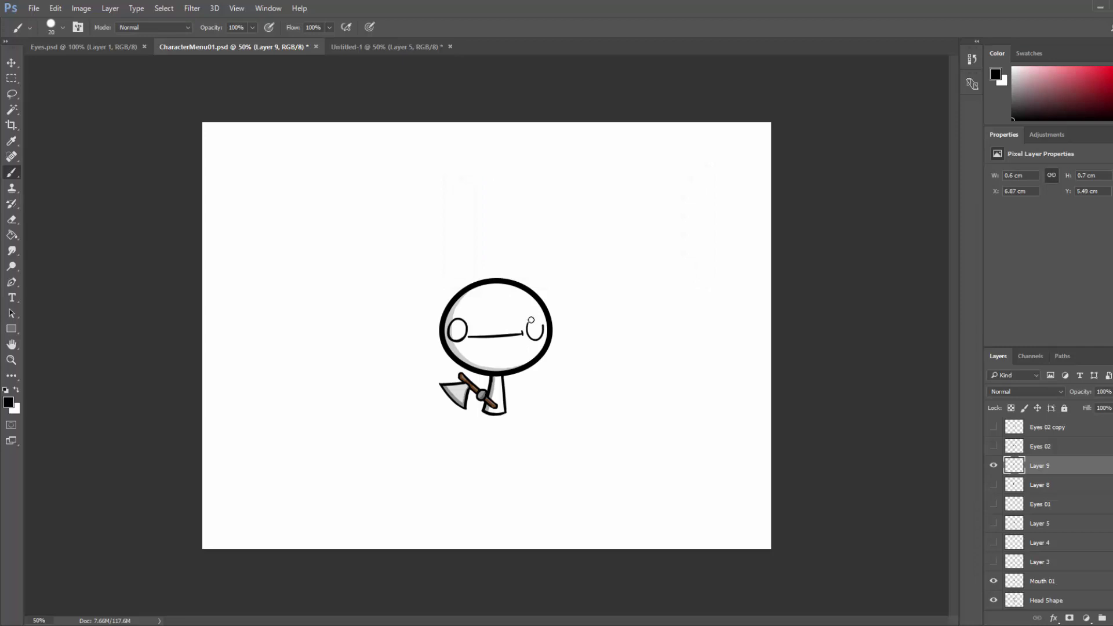
Fill both rounded eyes with red and pick a very pale pink for the Brush.
key("g")
left_click(463, 330)
left_click(532, 333)
left_click(1011, 73)
key("b")
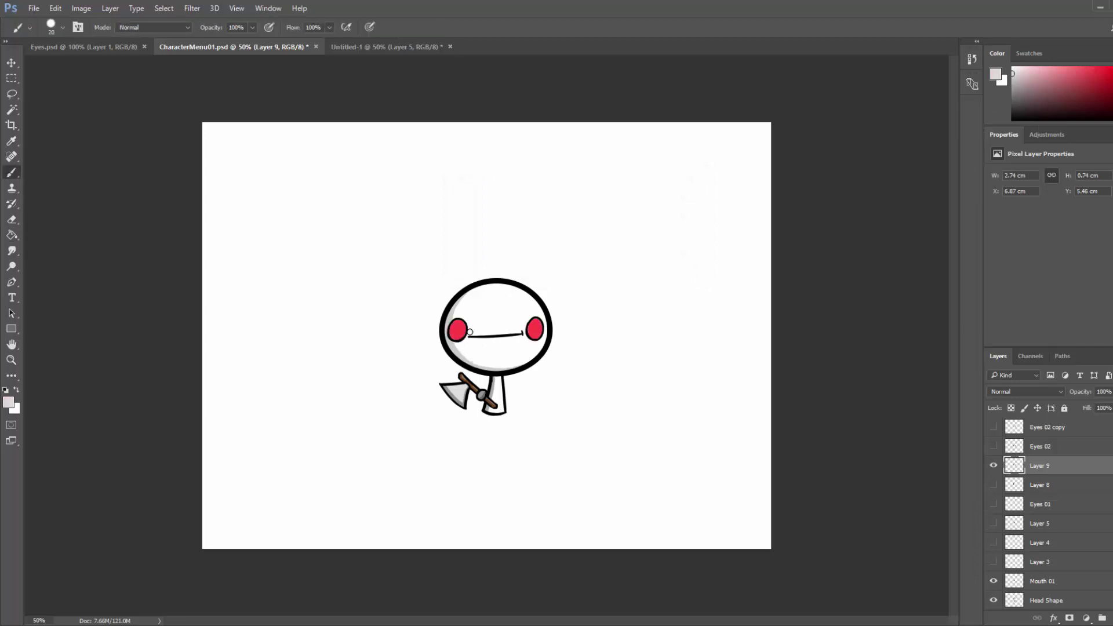
Hide the red eyes, add another new layer and reset the colors to default.
left_click(993, 466)
key("ctrl+shift+n")
key("Return")
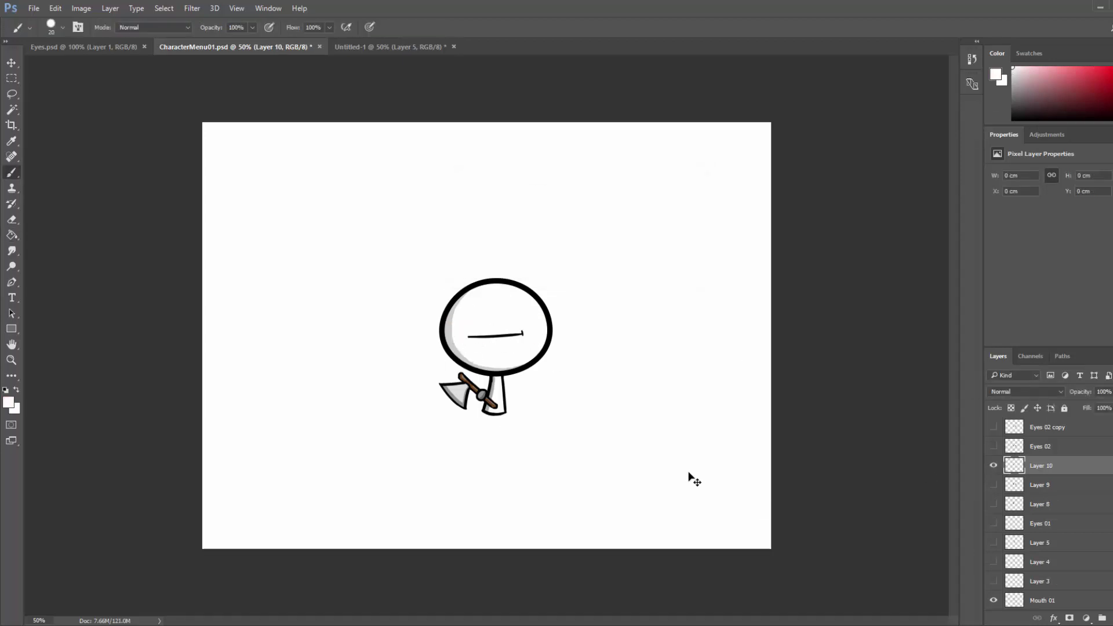
key("d")
Hide the current eye layer and draw two X-shaped eyes on a new layer.
left_click(994, 465)
key("ctrl+shift+n")
key("Return")
left_click_drag(447, 325, 458, 337)
left_click_drag(458, 325, 448, 336)
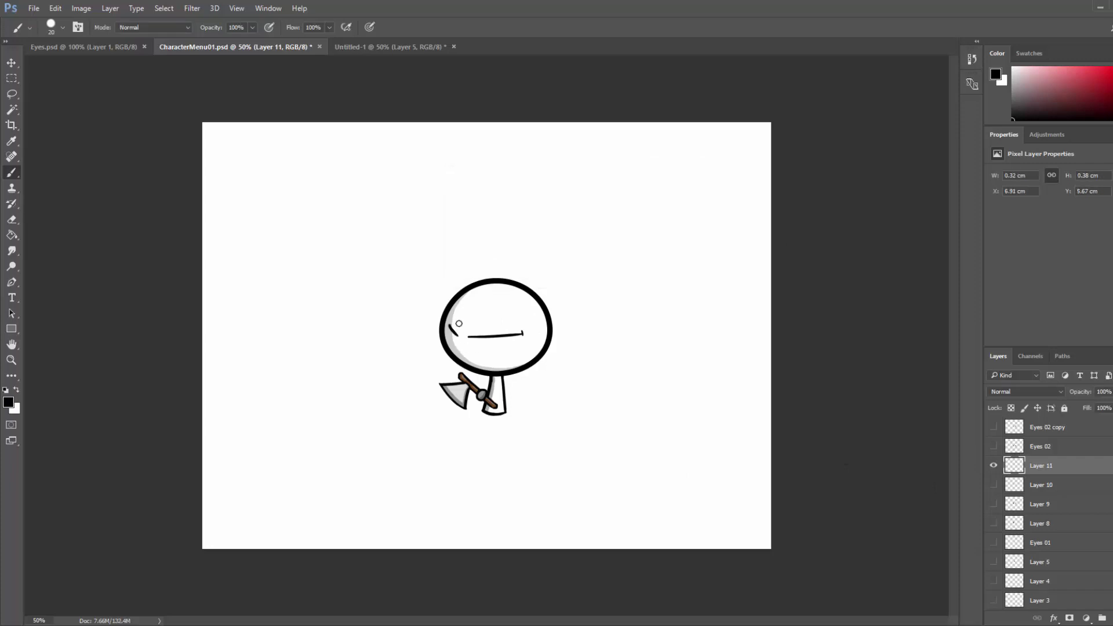
left_click_drag(530, 319, 543, 337)
left_click_drag(549, 322, 536, 342)
Undo the X-shaped eyes and all the other trial eye layers.
key("ctrl+z")
key("ctrl+z")
key("ctrl+alt+z")
key("ctrl+alt+z")
key("ctrl+alt+z")
key("ctrl+alt+z")
key("ctrl+alt+z")
key("ctrl+alt+z")
key("ctrl+alt+z")
key("ctrl+alt+z")
key("ctrl+alt+z")
key("ctrl+alt+z")
key("ctrl+alt+z")
key("ctrl+alt+z")
key("ctrl+alt+z")
key("ctrl+alt+z")
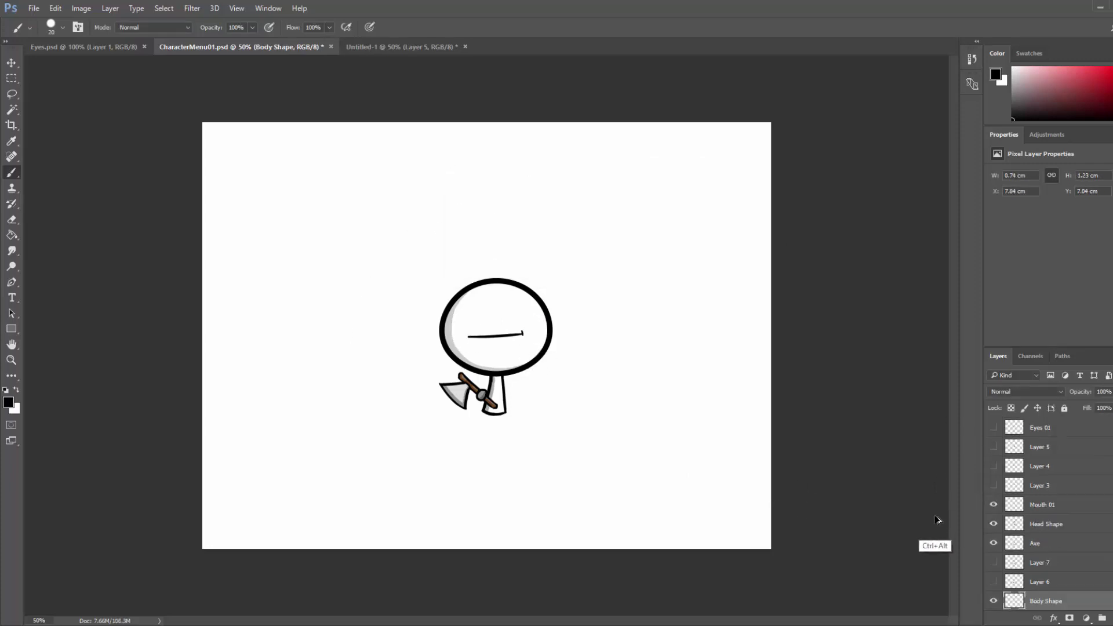
Show the Eyes 01 layer and create a new document with the Default Photoshop Size preset.
left_click(994, 428)
scroll(993, 446, "up", 2)
left_click(33, 8)
left_click(41, 22)
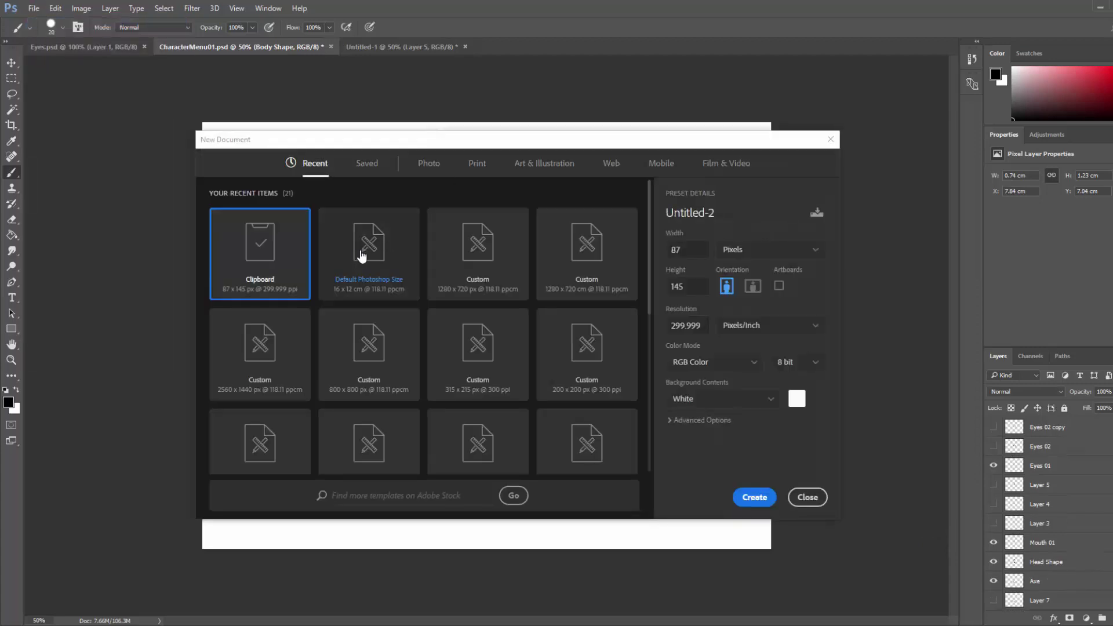
double_click(361, 256)
Copy the three pairs of eyes from CharacterMenu01.psd into the new document, arranging them in rows one below the other.
left_click(275, 47)
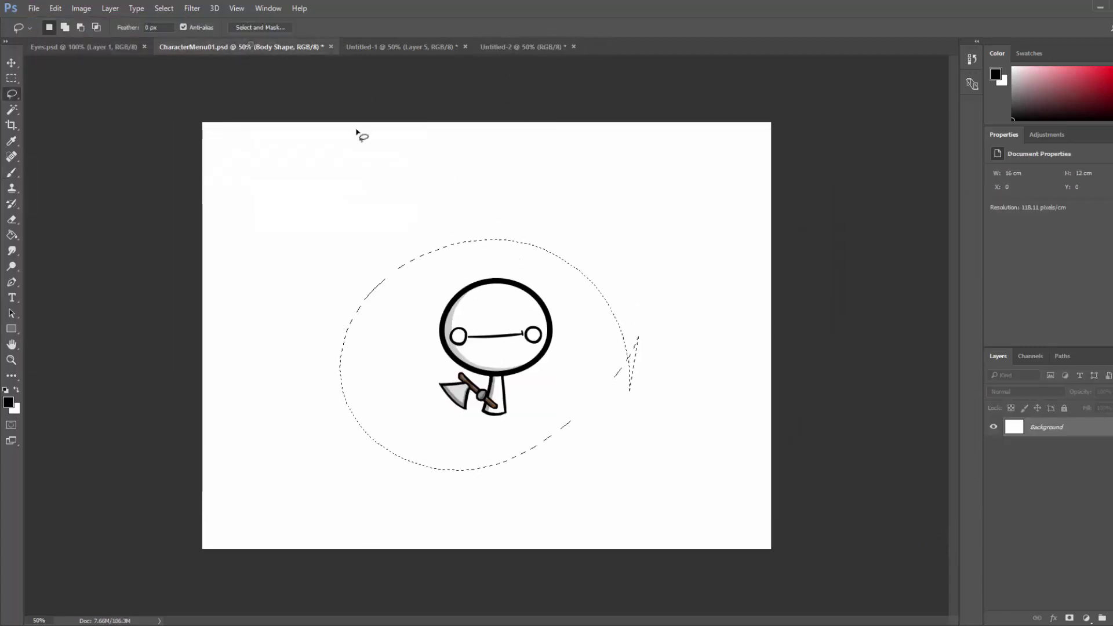
key("ctrl+c")
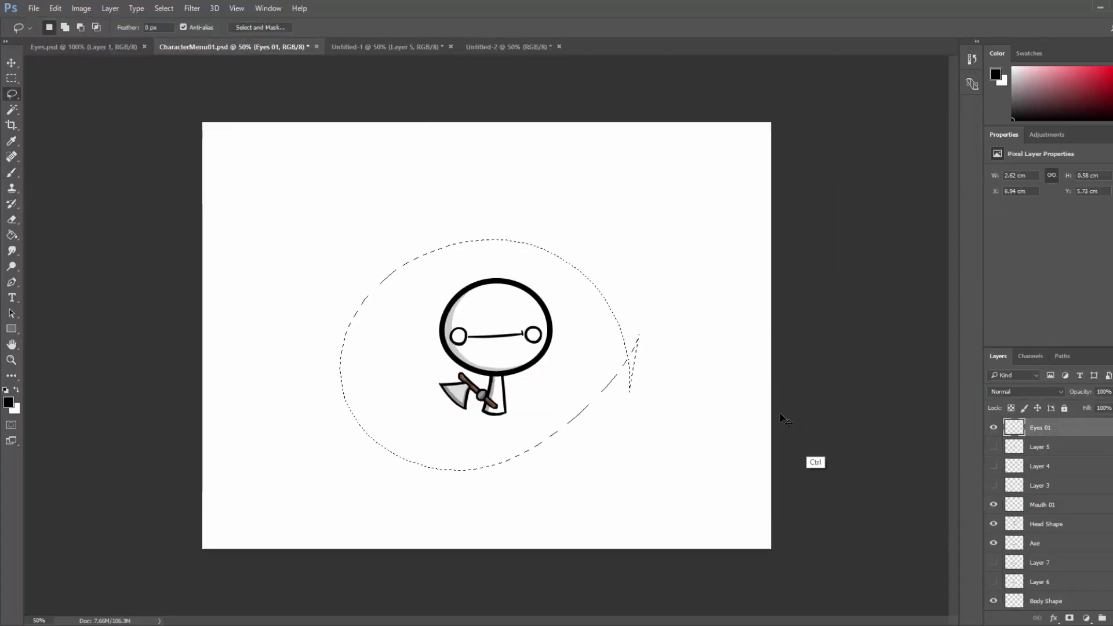
key("ctrl+tab")
key("ctrl+v")
key("ctrl+t")
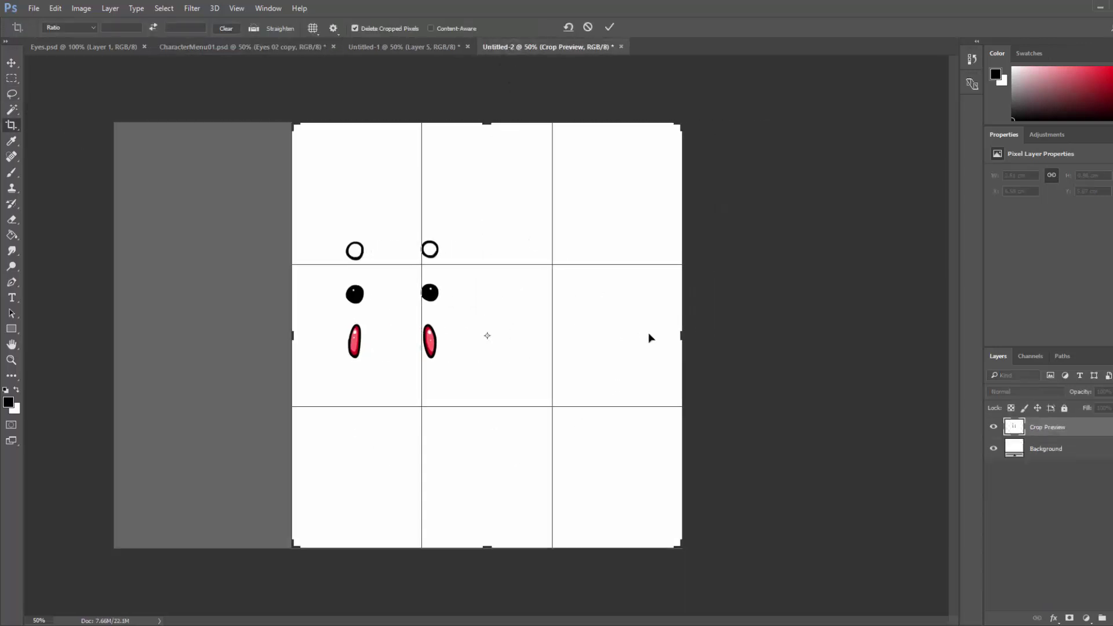
mouse_move(649, 337)
left_mouse_down()
mouse_move(498, 101)
mouse_move(505, 400)
left_mouse_up()
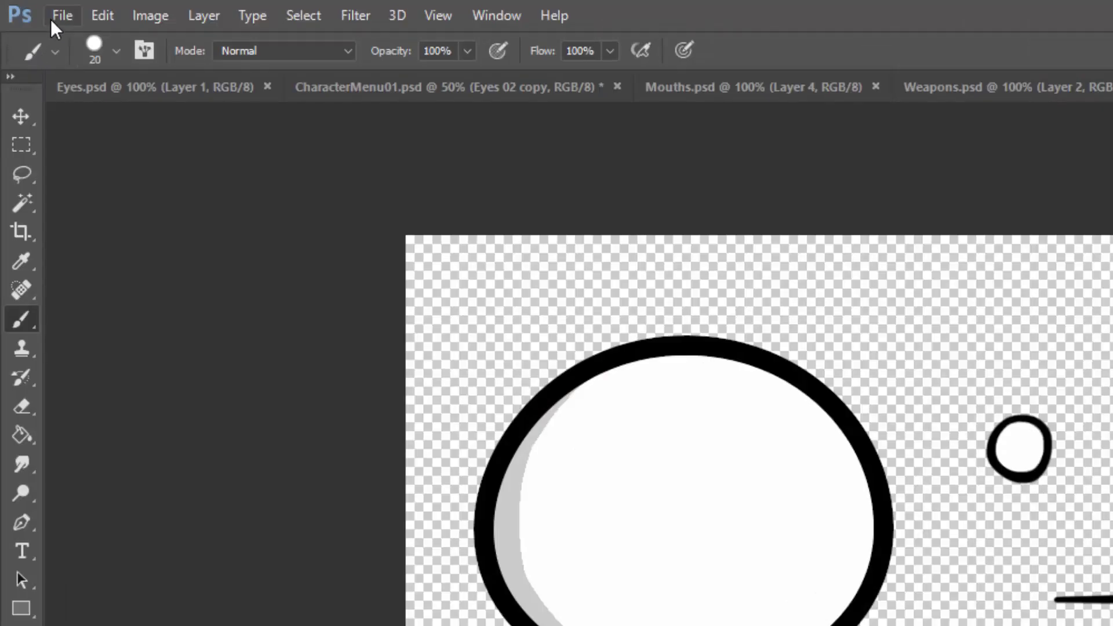
Start Export As for the CharacterMenu02 sheet with the head, eyes, mouth, body and axe on a transparent background.
left_click(51, 19)
mouse_move(102, 342)
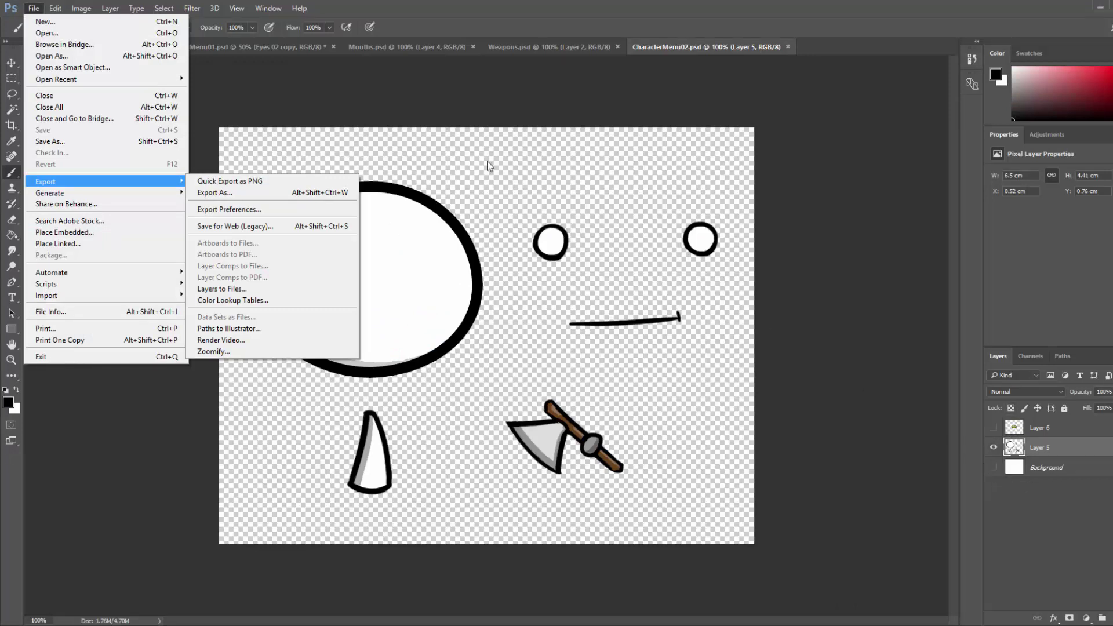
left_click(219, 193)
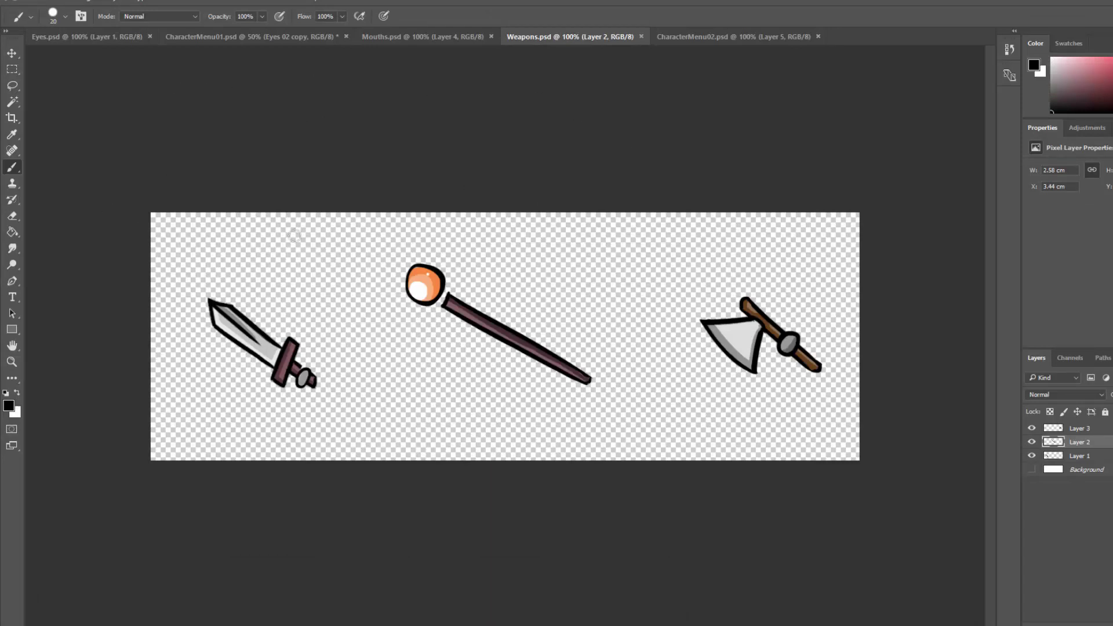
Look over the Eyes, CharacterMenu01 and Mouths documents.
left_click(96, 36)
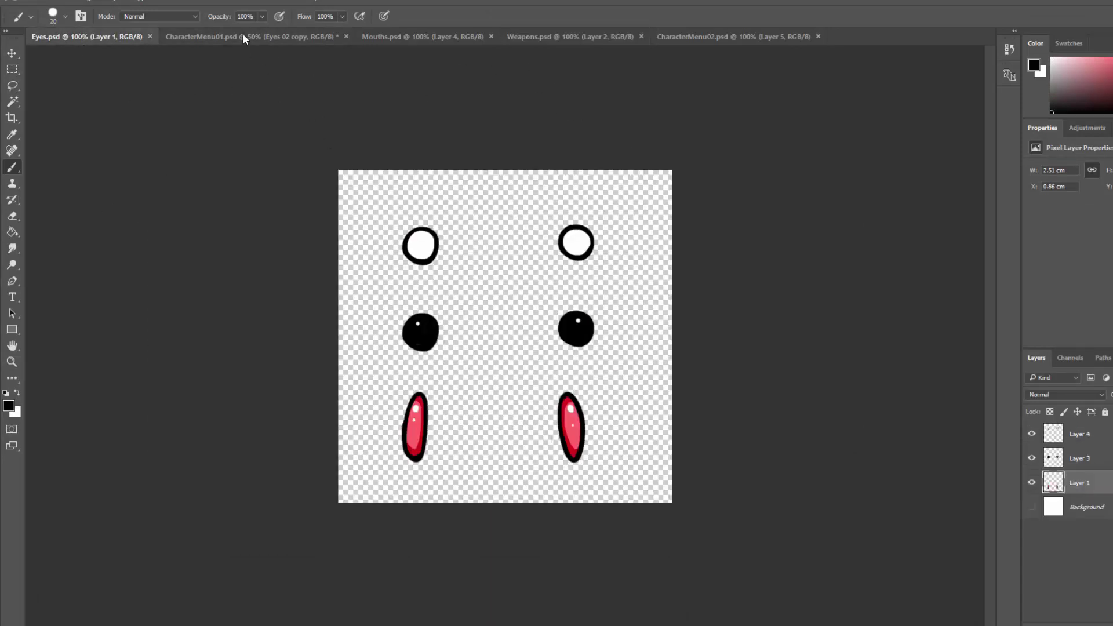
left_click(235, 36)
left_click(366, 38)
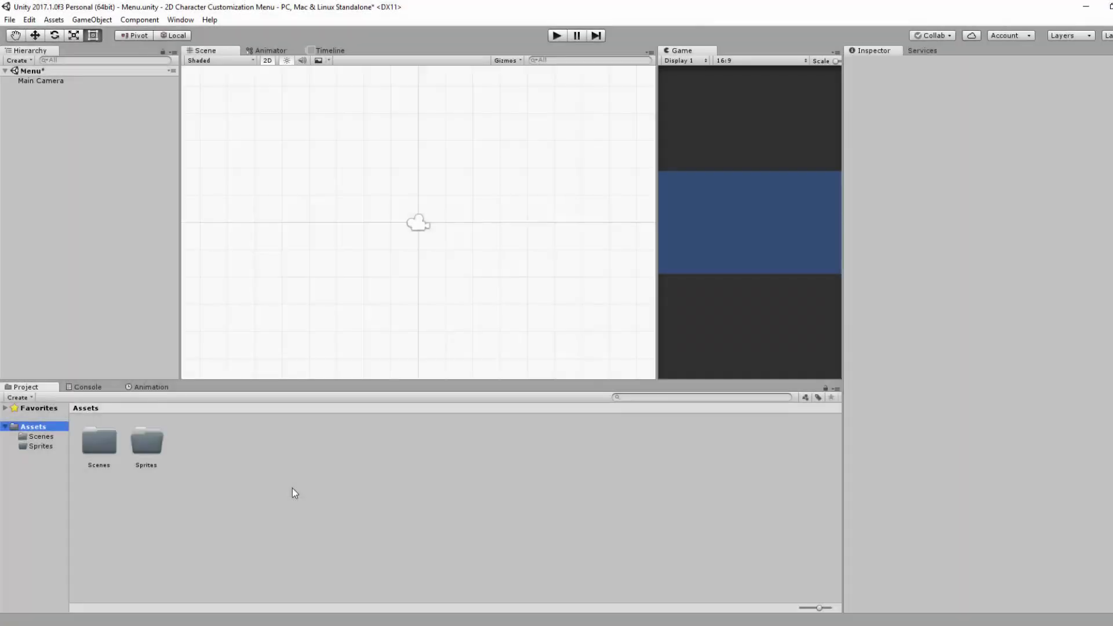
Switch to Unity and import the Eyes, Mouths, Sprites01 and Weapons PNG files into the Sprites folder.
double_click(147, 432)
right_click(148, 453)
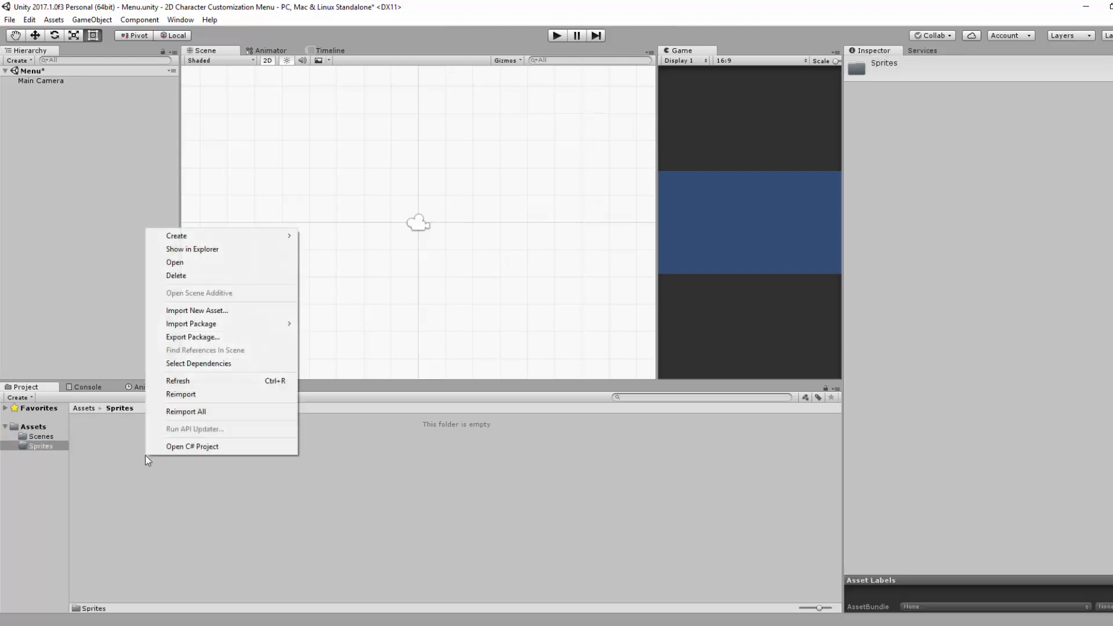
left_click(206, 311)
left_click(251, 120)
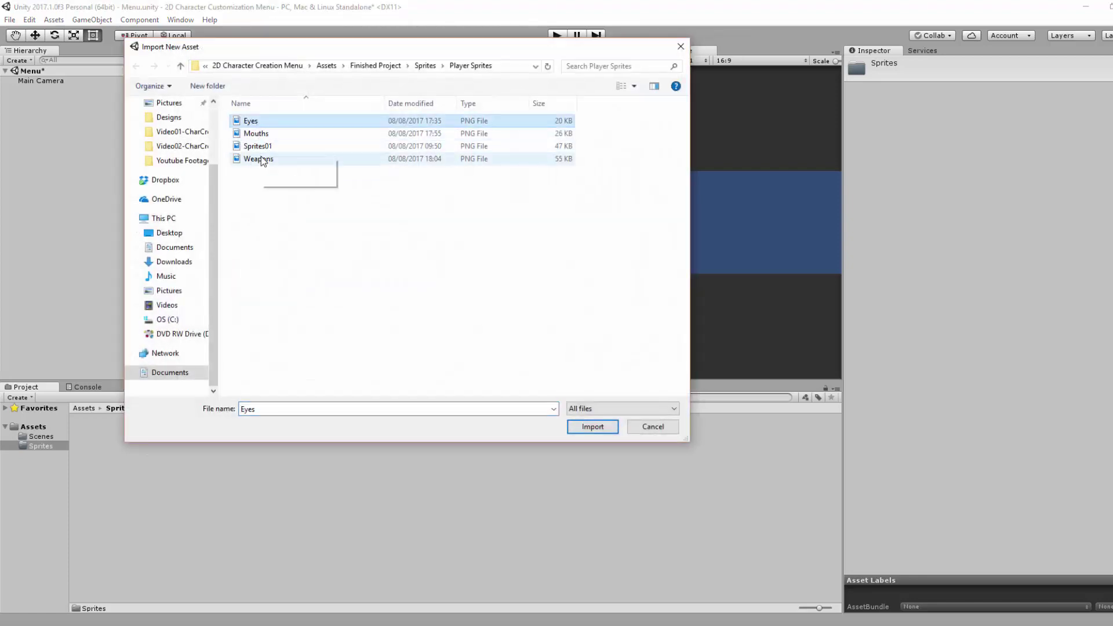
left_click(258, 159, "shift")
left_click(574, 427)
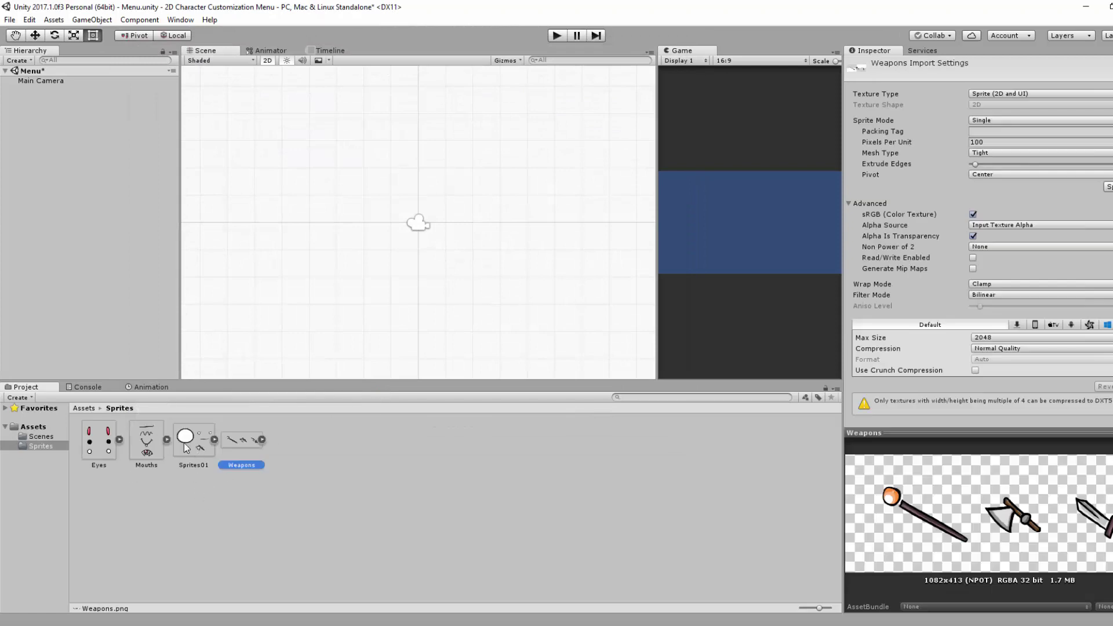
Set the Sprites01 texture's Sprite Mode to Multiple and its Pixels Per Unit to 150.
left_click(204, 439)
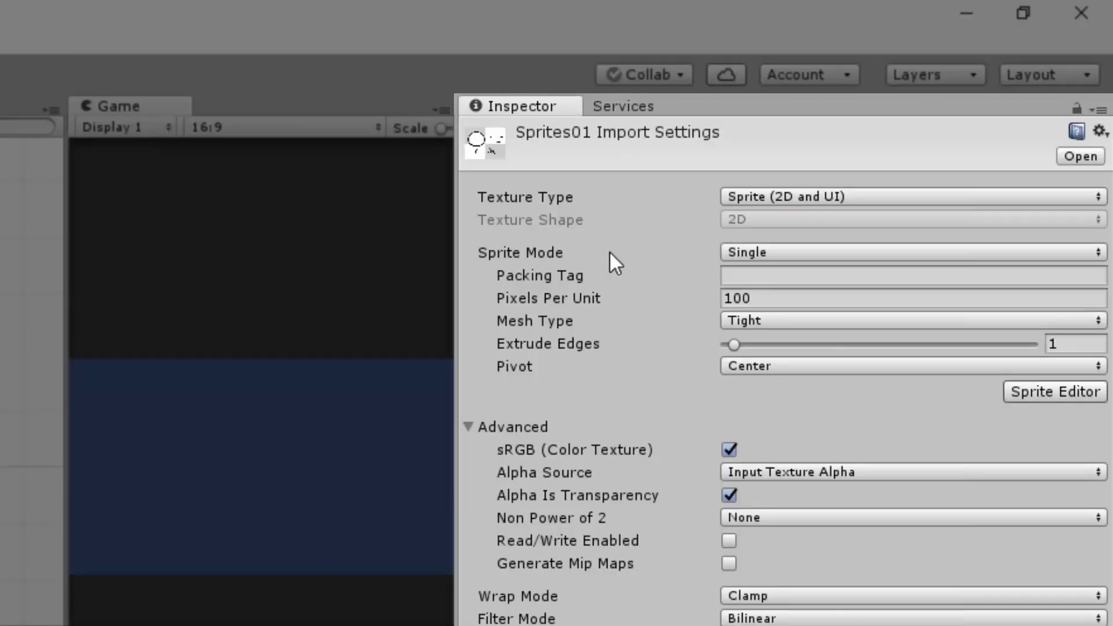
left_click(777, 252)
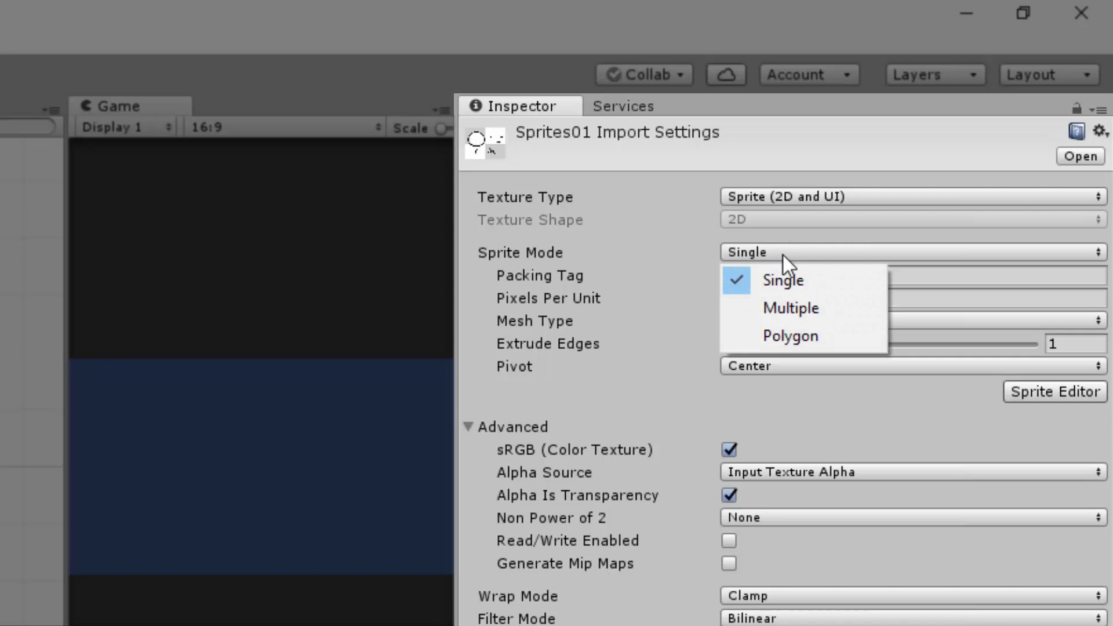
left_click(788, 308)
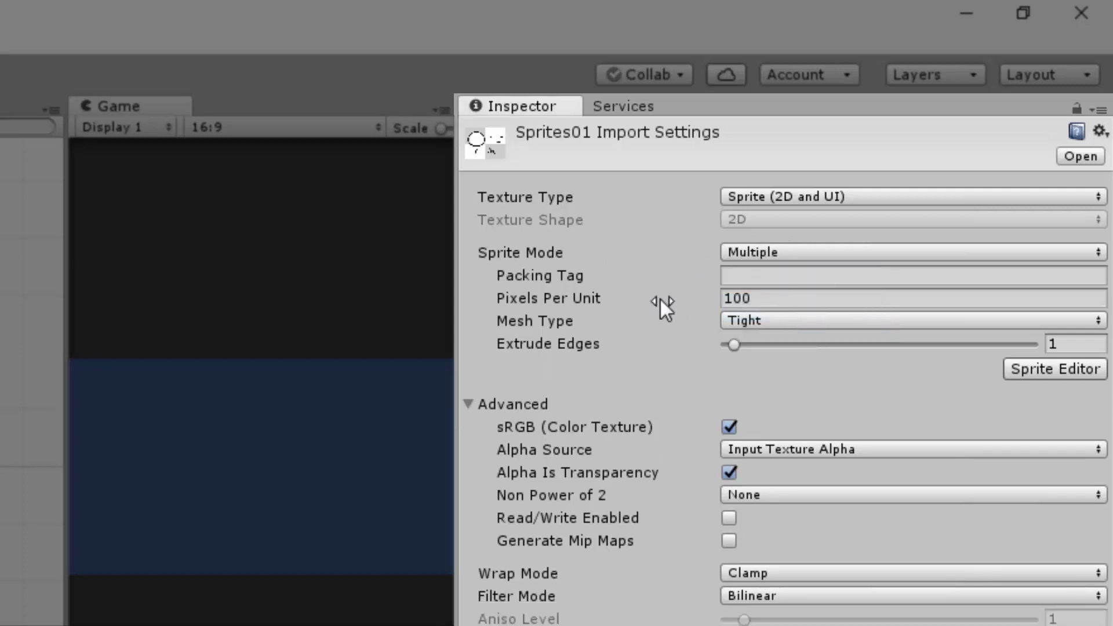
left_click(795, 296)
type("150")
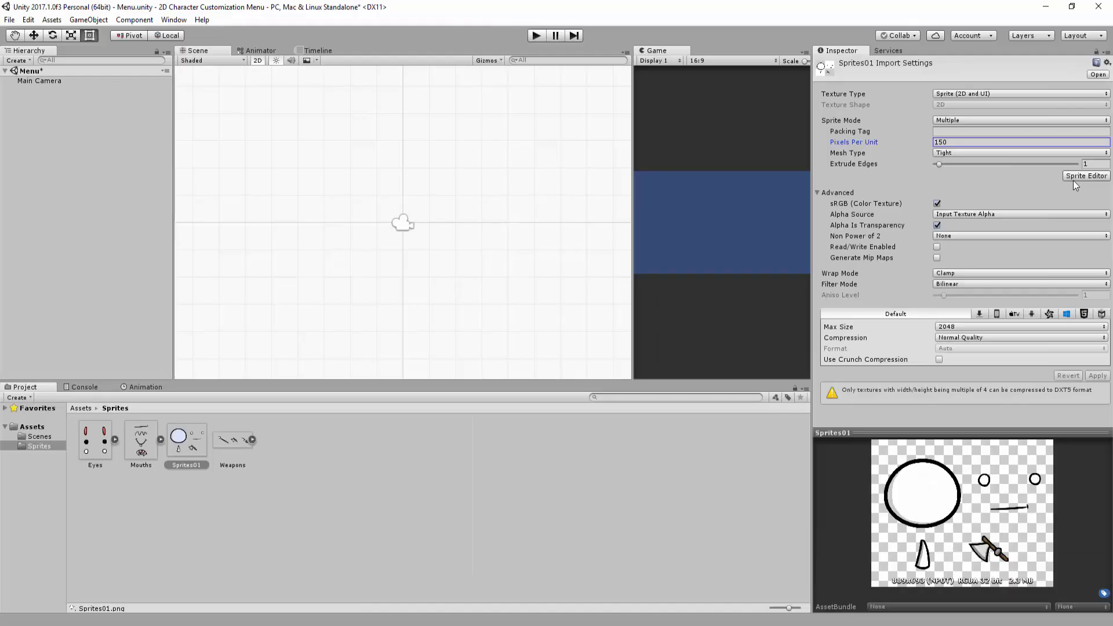
Slice Sprites01 manually in the Sprite Editor into head, eyes, mouth, axe and body sprites, and apply the slices.
left_click(1082, 177)
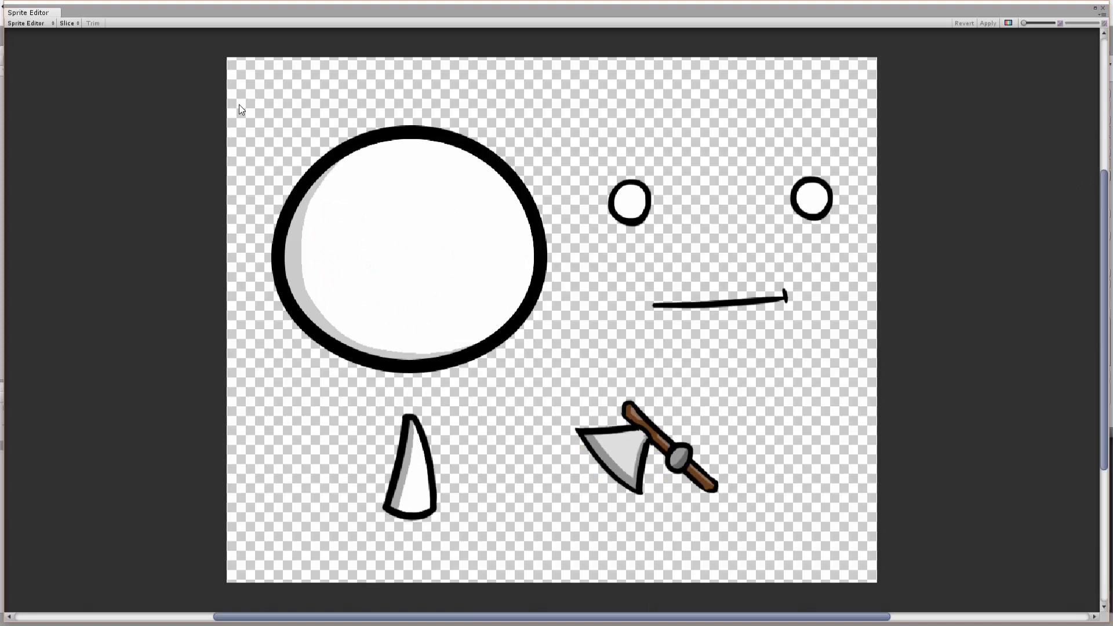
left_click_drag(230, 94, 572, 394)
left_click_drag(588, 162, 850, 235)
left_click_drag(626, 261, 817, 338)
left_click_drag(553, 379, 744, 525)
left_click_drag(367, 399, 458, 549)
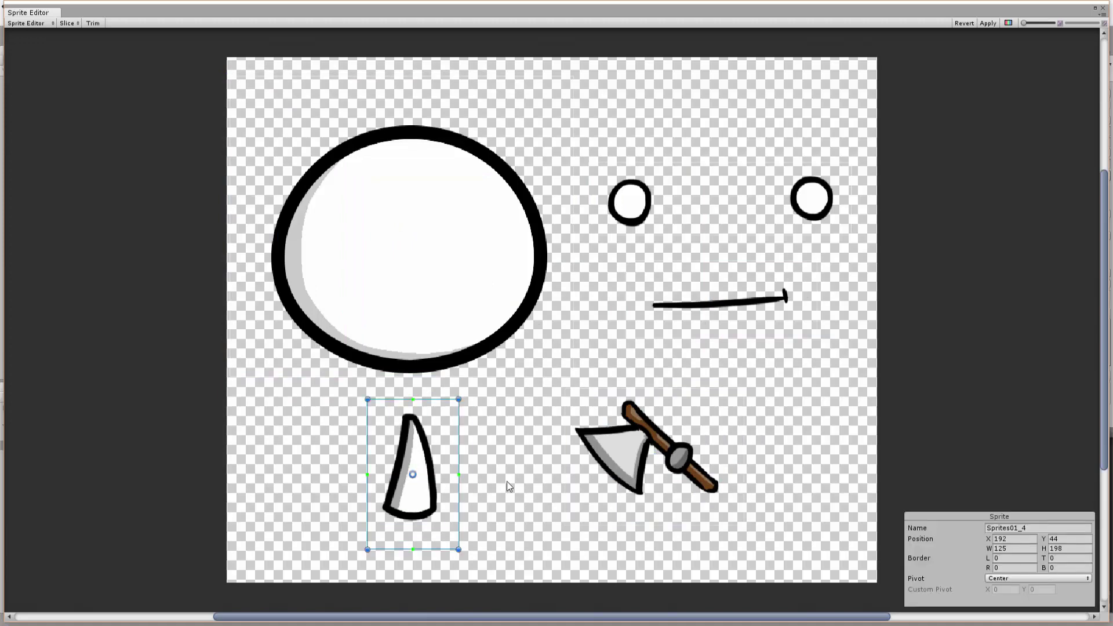
left_click(987, 23)
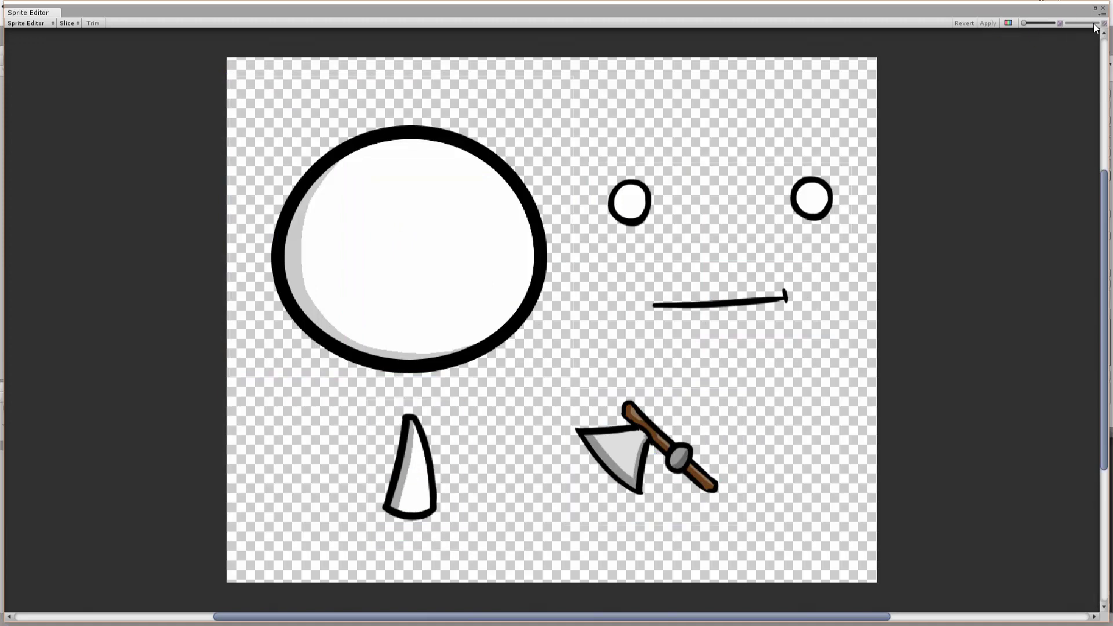
left_click(1103, 9)
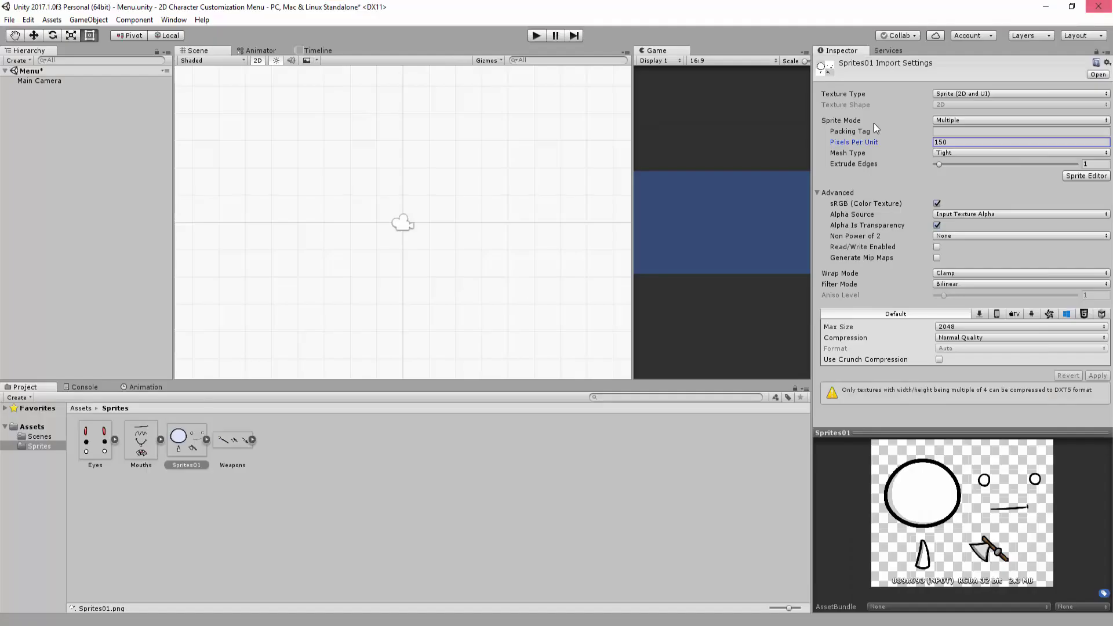
Examine each sprite sliced from Sprites01, and check the Weapons, Mouths and Eyes sheets.
left_click(206, 439)
left_click(233, 442)
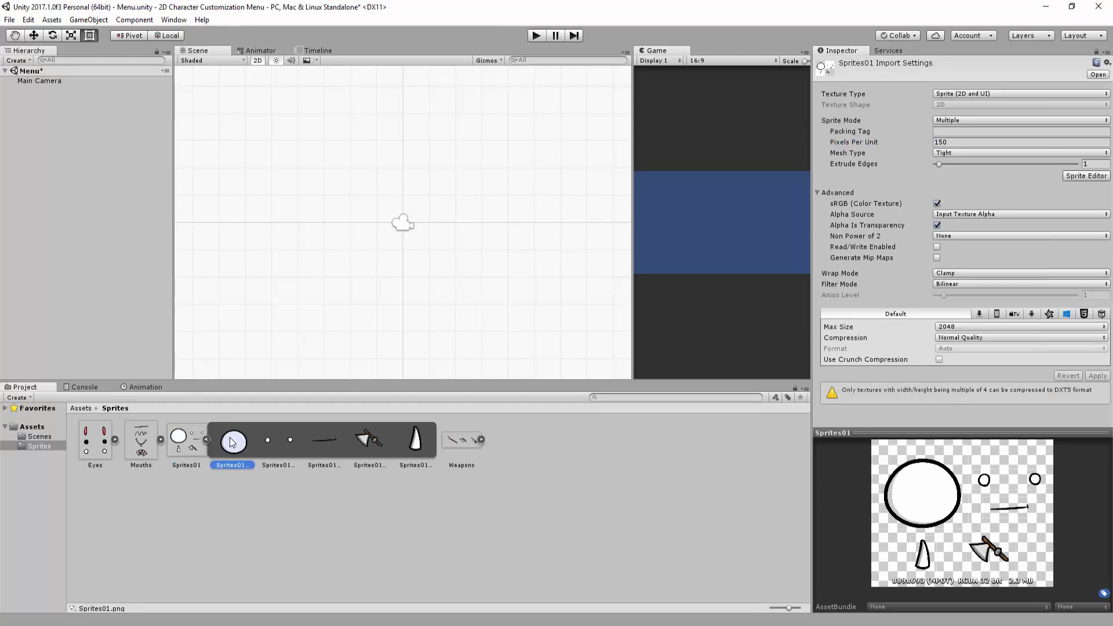
left_click(289, 440)
left_click(324, 440)
left_click(369, 439)
left_click(415, 441)
left_click(377, 447)
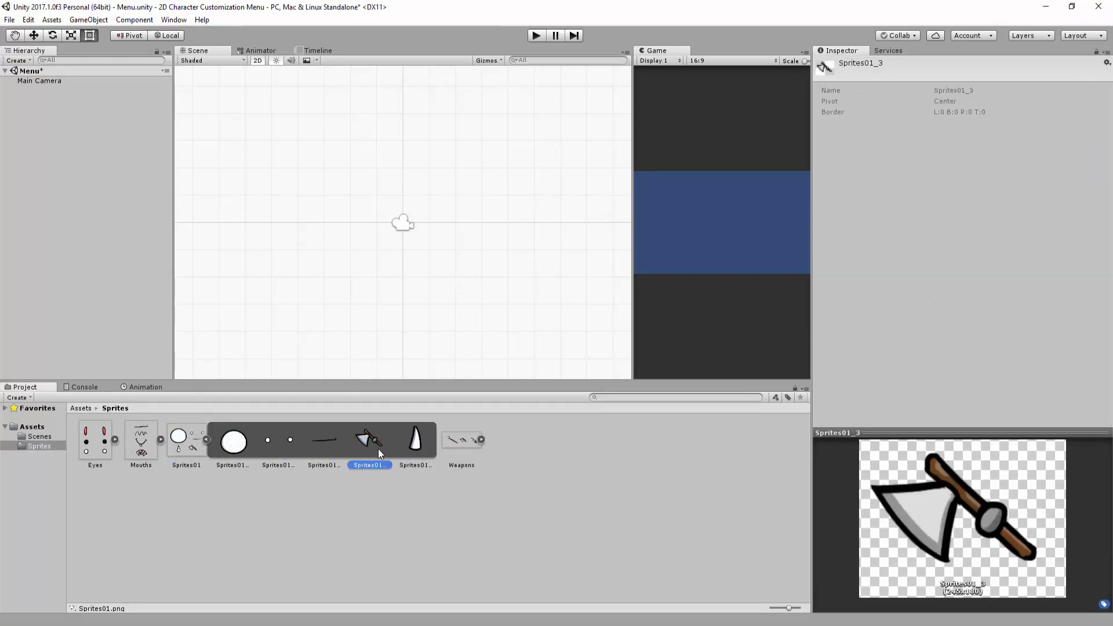
left_click(325, 443)
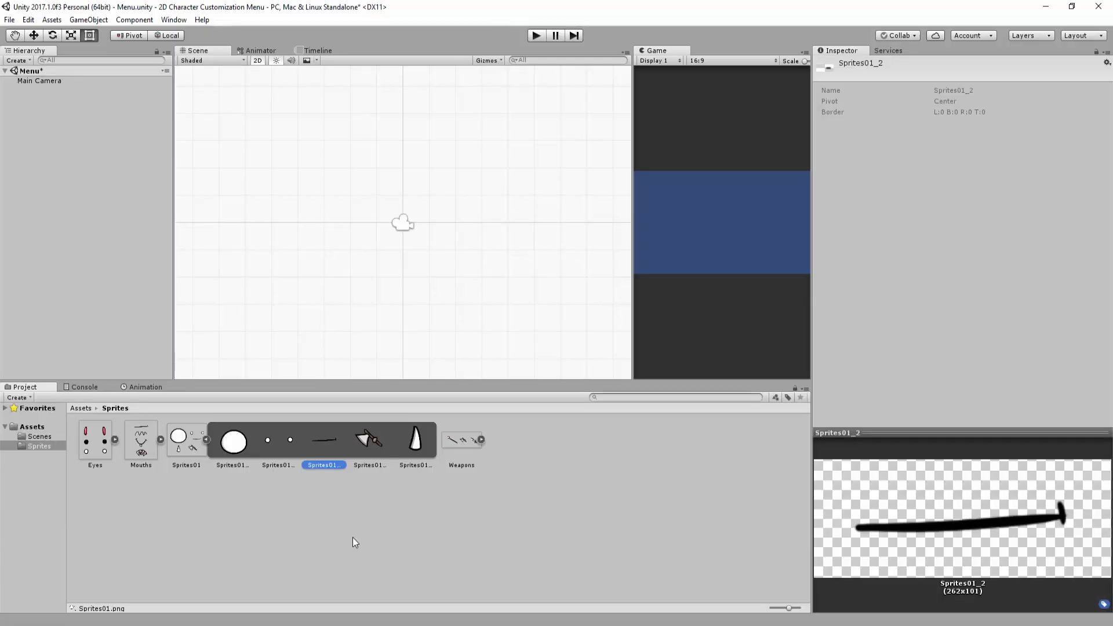
left_click(207, 439)
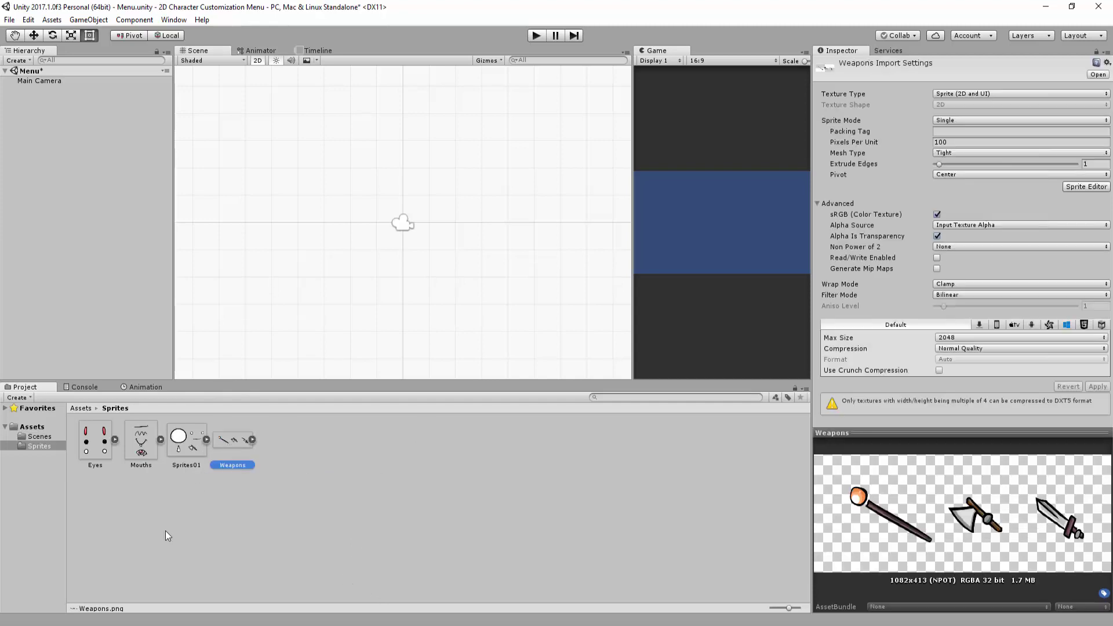
left_click(148, 445)
left_click(102, 443)
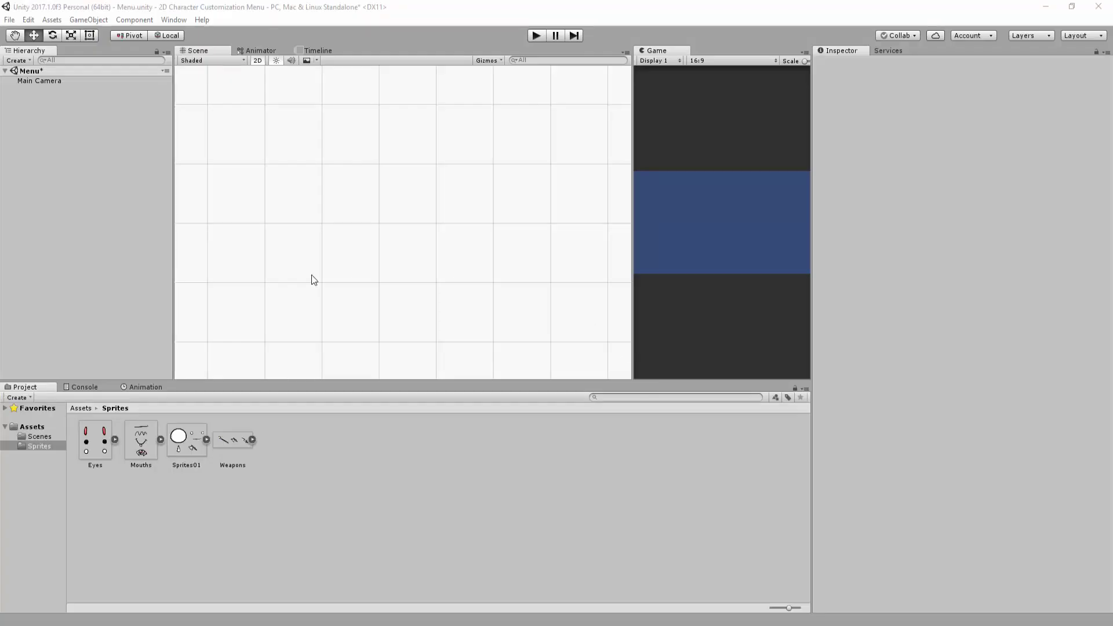
Create an empty game object named Character and reset its position to 0, 0, 0.
left_click(18, 60)
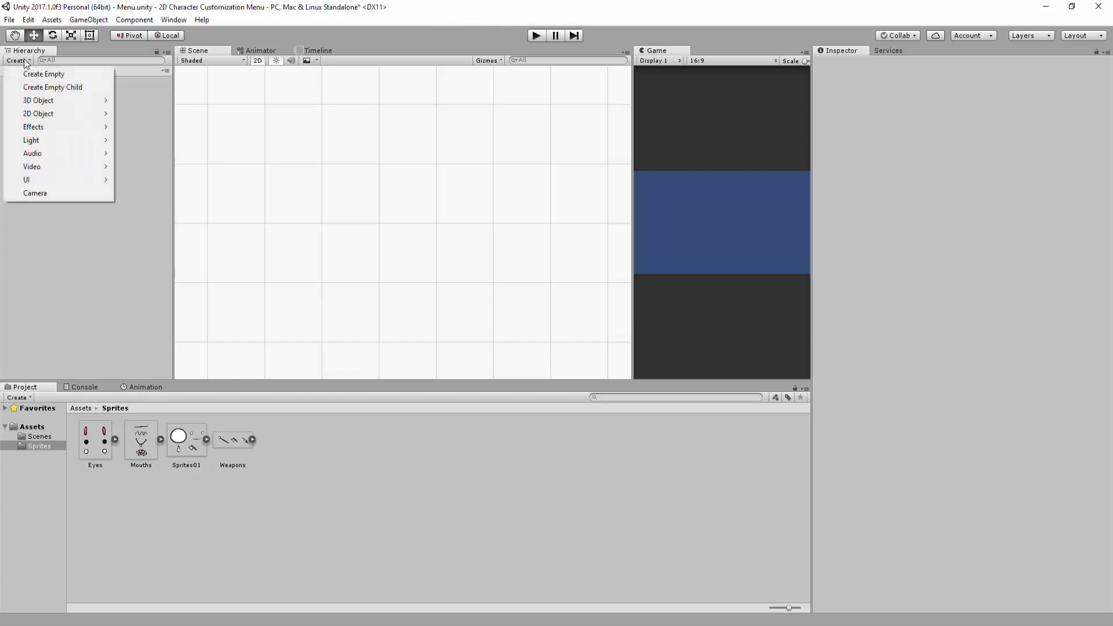
left_click(25, 75)
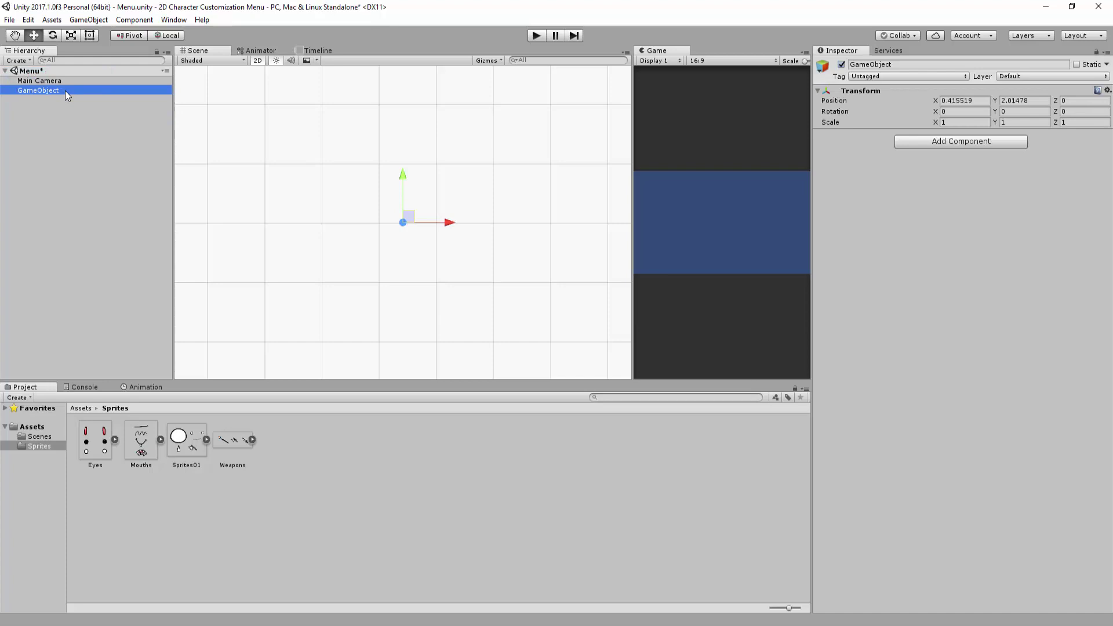
left_click(65, 91)
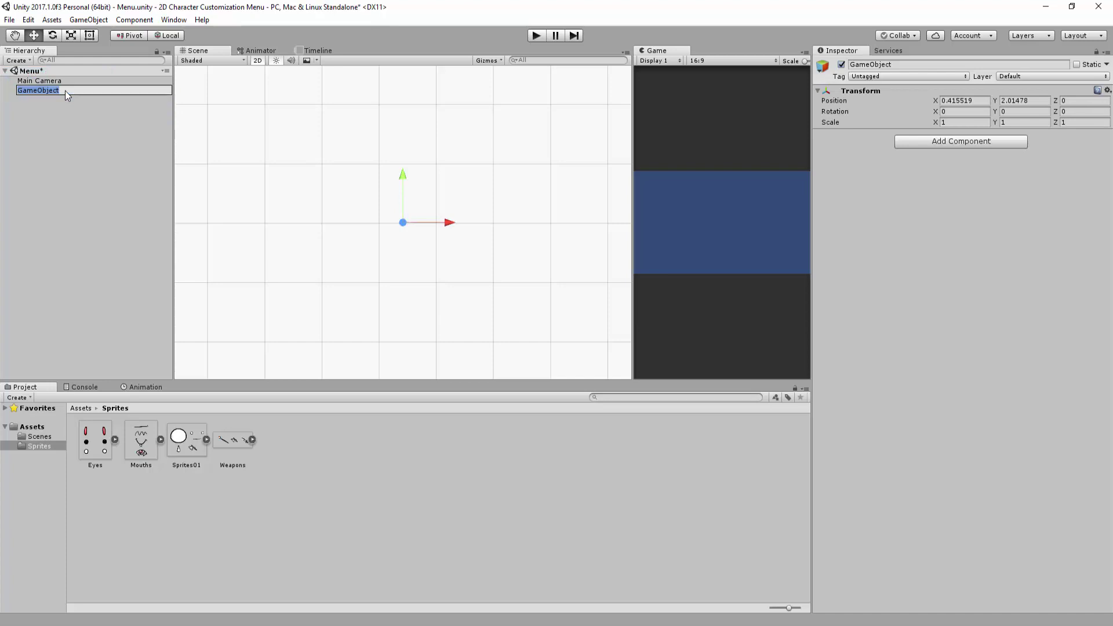
type("Character")
key("Return")
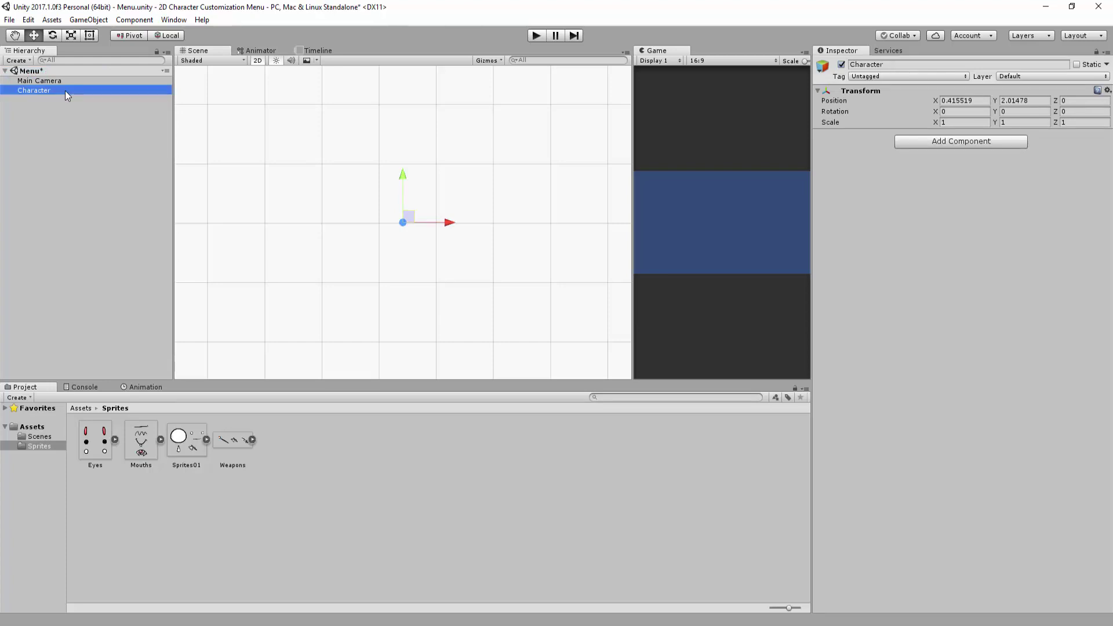
left_click(1106, 92)
left_click(1008, 102)
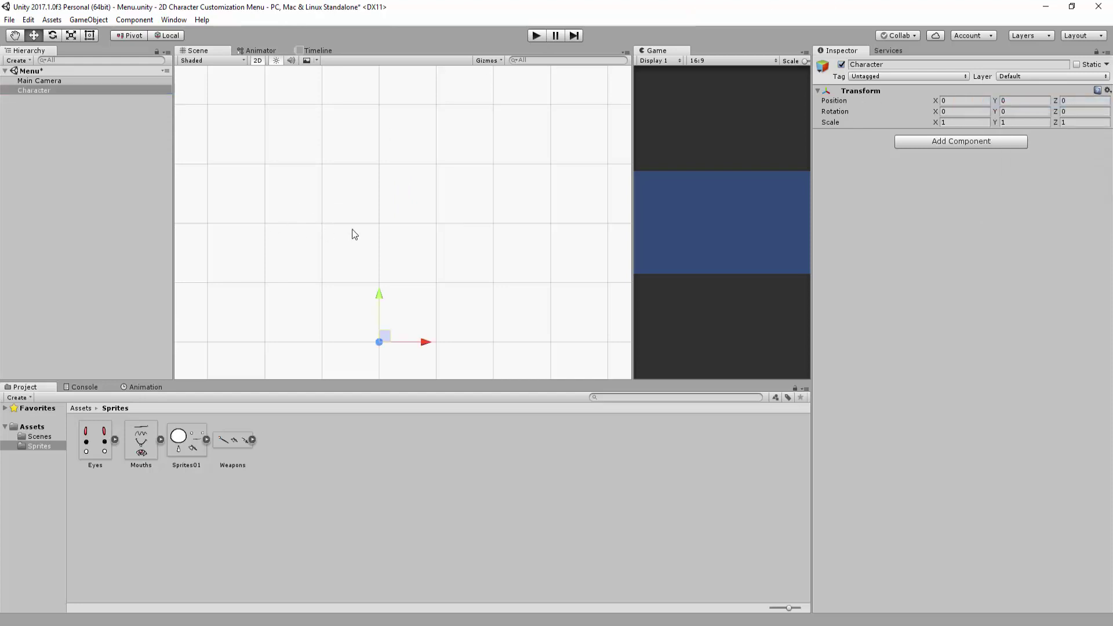
Add the head, eyes, mouth, axe and body sprites from Sprites01 as children of the Character object.
middle_click_drag(308, 305, 316, 226)
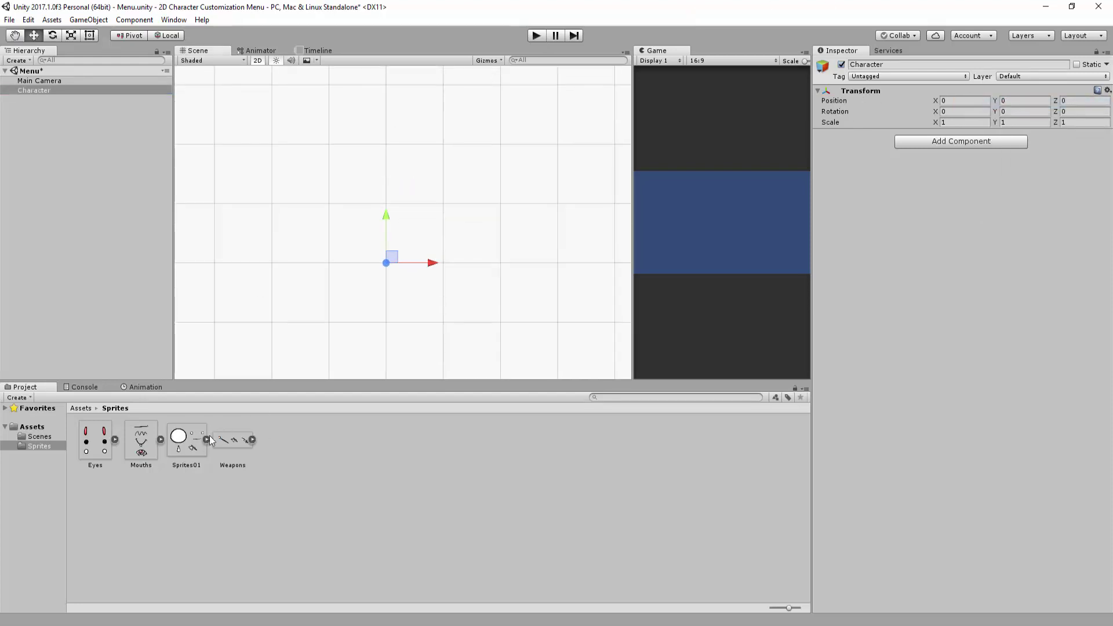
left_click(206, 439)
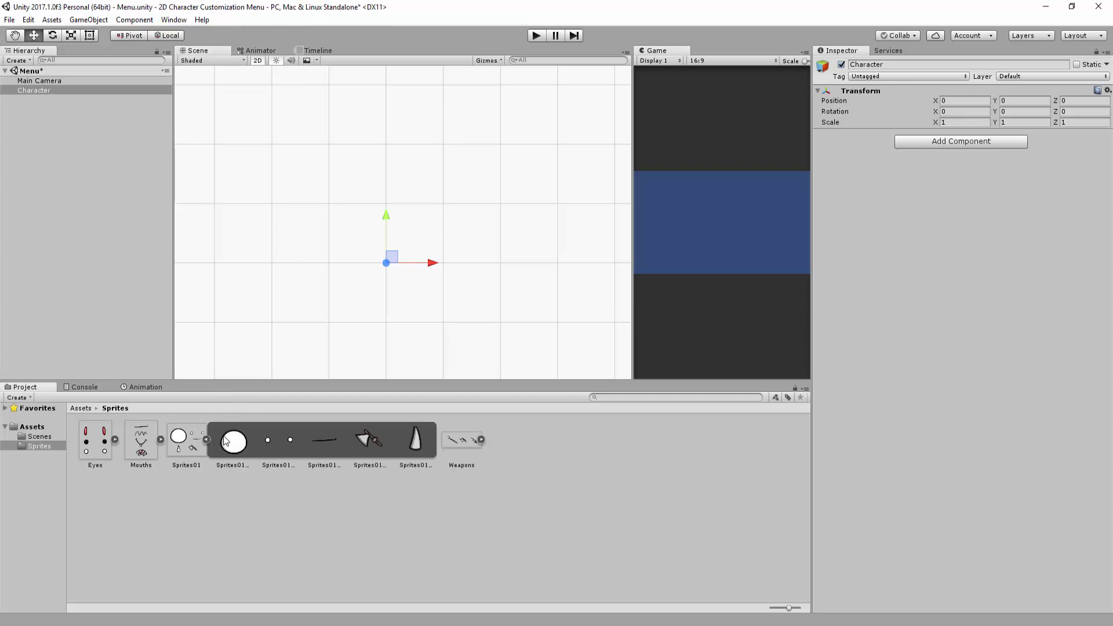
left_click_drag(233, 442, 57, 91)
left_click_drag(323, 441, 64, 91)
left_click(363, 442)
left_click_drag(362, 443, 57, 90)
left_click_drag(415, 439, 56, 89)
middle_click_drag(409, 250, 405, 208)
scroll(405, 207, "down", 3)
middle_click_drag(377, 142, 404, 173)
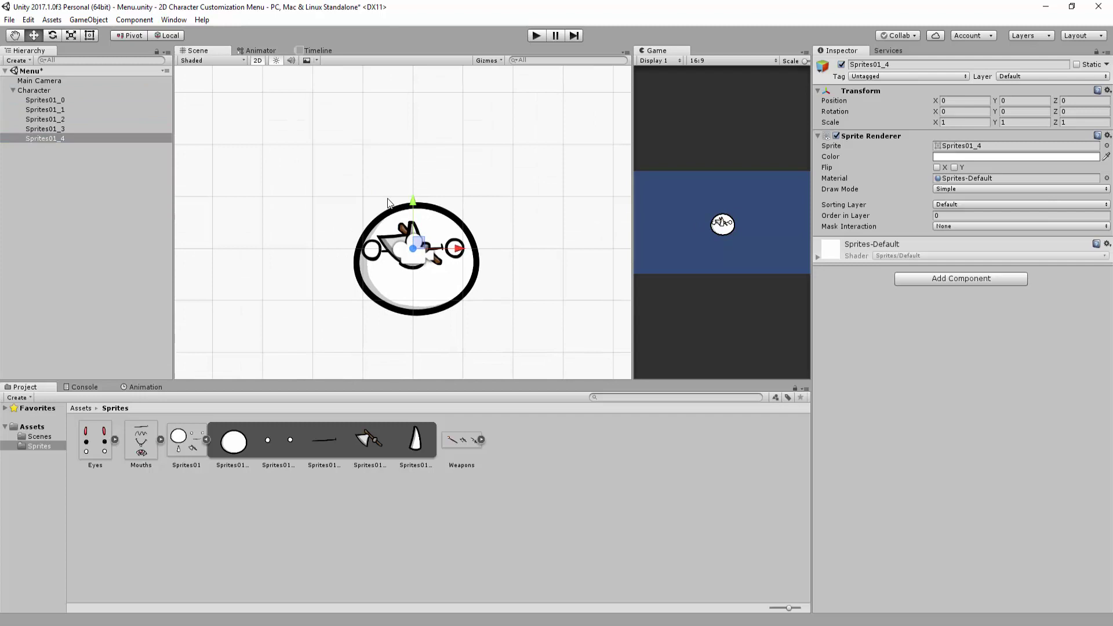
Move the Main Camera away from the character along the X axis to -4.15.
left_click(46, 82)
left_click_drag(459, 253, 245, 233)
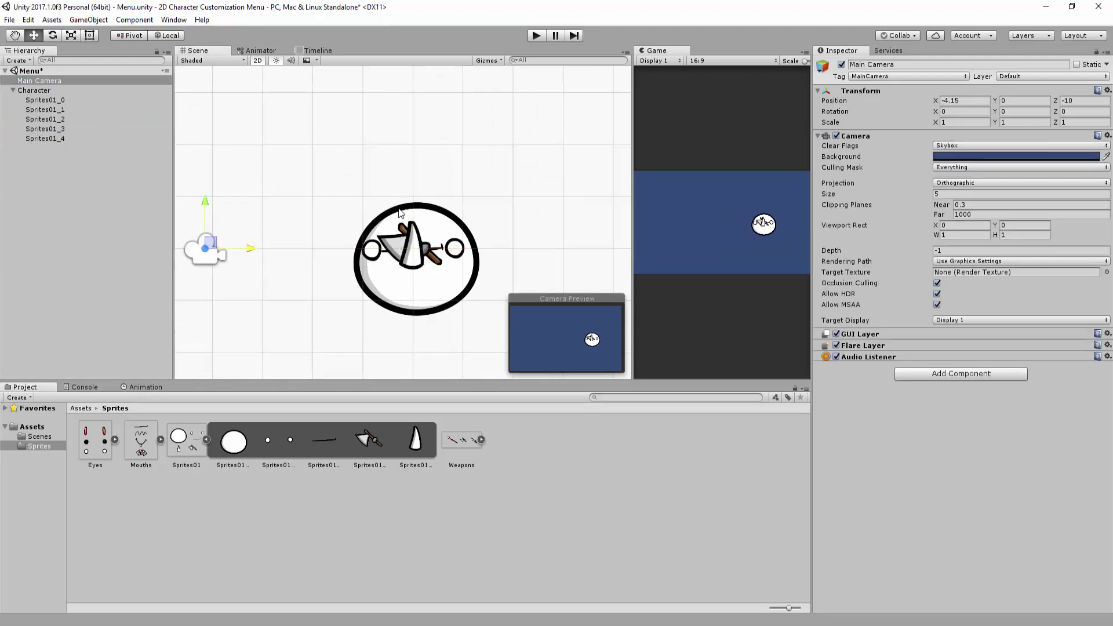
middle_click_drag(276, 211, 269, 192)
Move the head sprite Sprites01_0 straight up along the Y axis to Y 2.07.
left_click(63, 100)
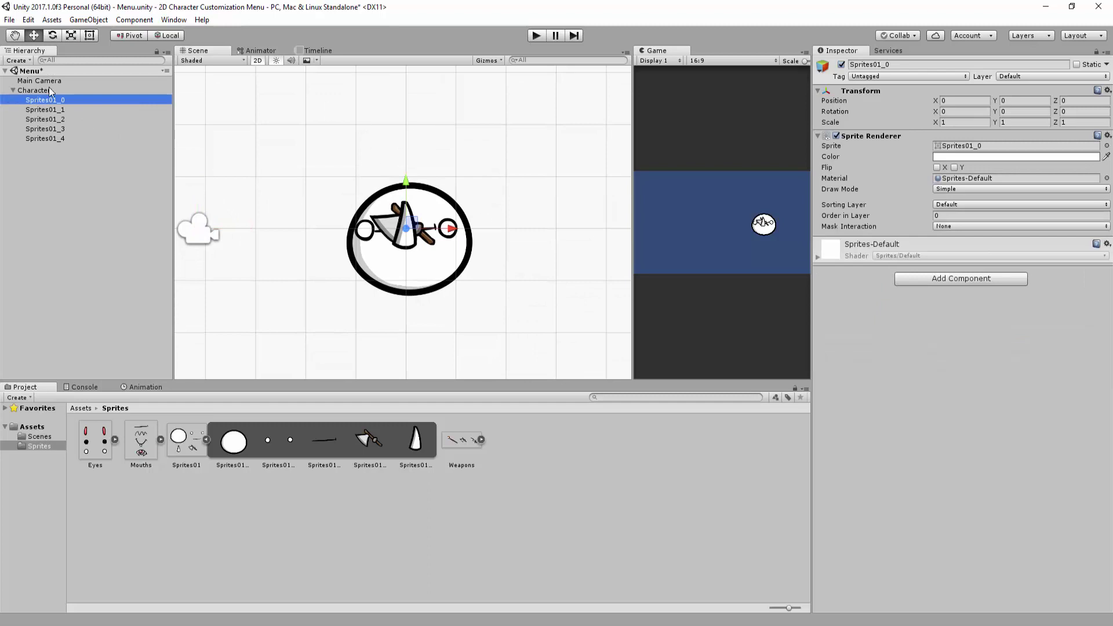
middle_click_drag(475, 181, 471, 169)
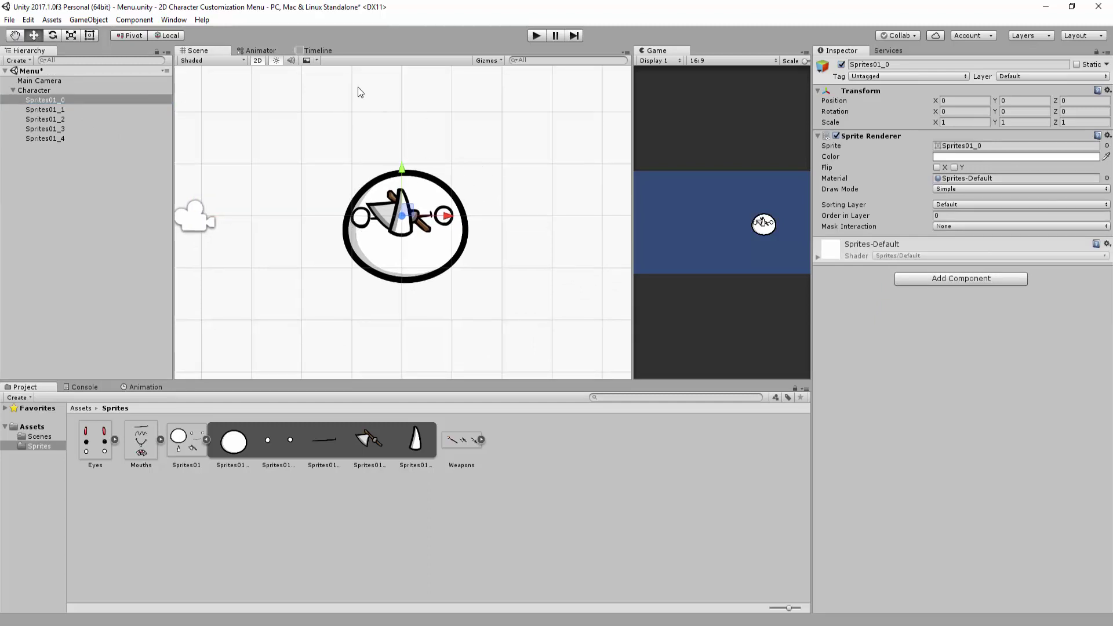
left_click_drag(401, 171, 402, 66)
middle_click_drag(380, 138, 364, 182)
Move the eyes and mouth sprites up along the Y axis onto the face, with the eyes at Y 1.8.
left_click(58, 110)
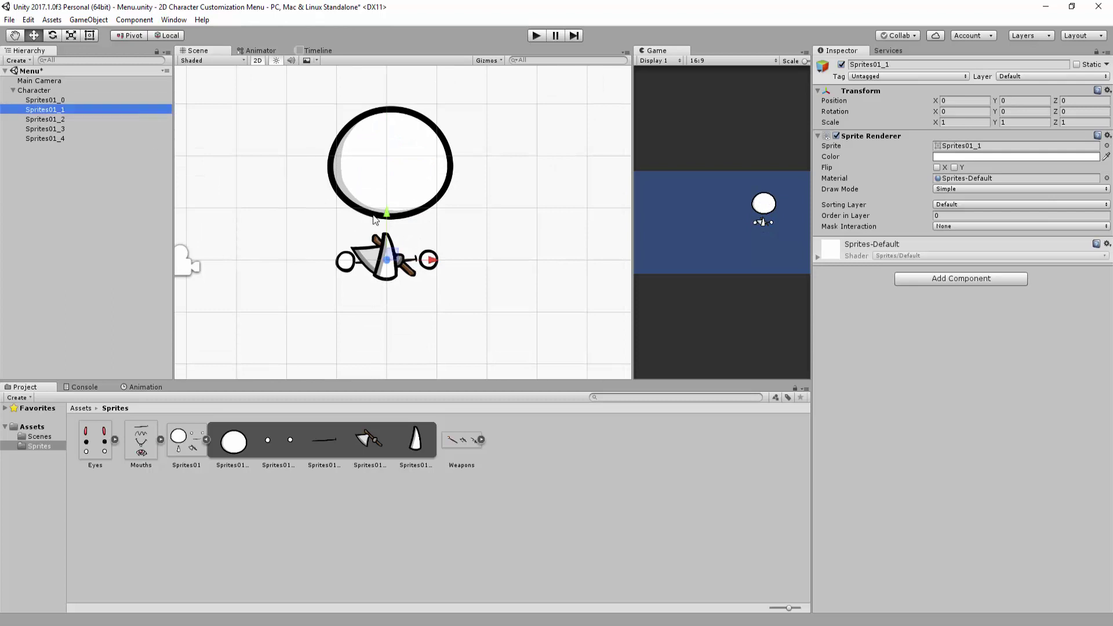
left_click_drag(387, 215, 390, 123)
left_click(67, 119)
Move the axe and body sprites up together to just beneath the head, with the body at Y 0.42.
left_click(45, 128)
left_click(45, 138, "shift")
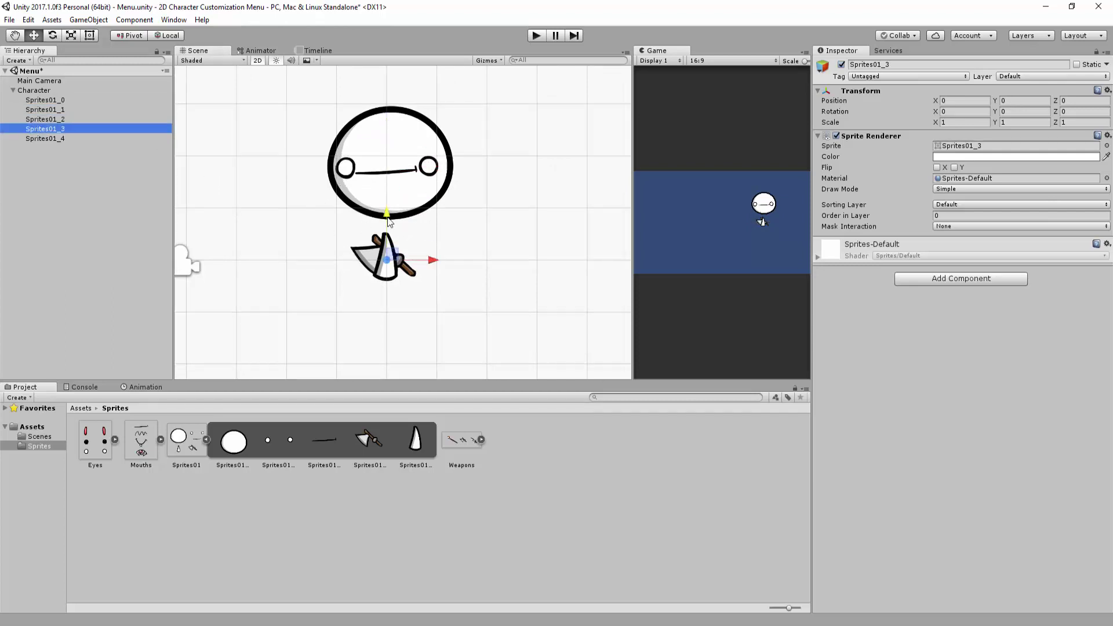
left_click_drag(385, 209, 384, 187)
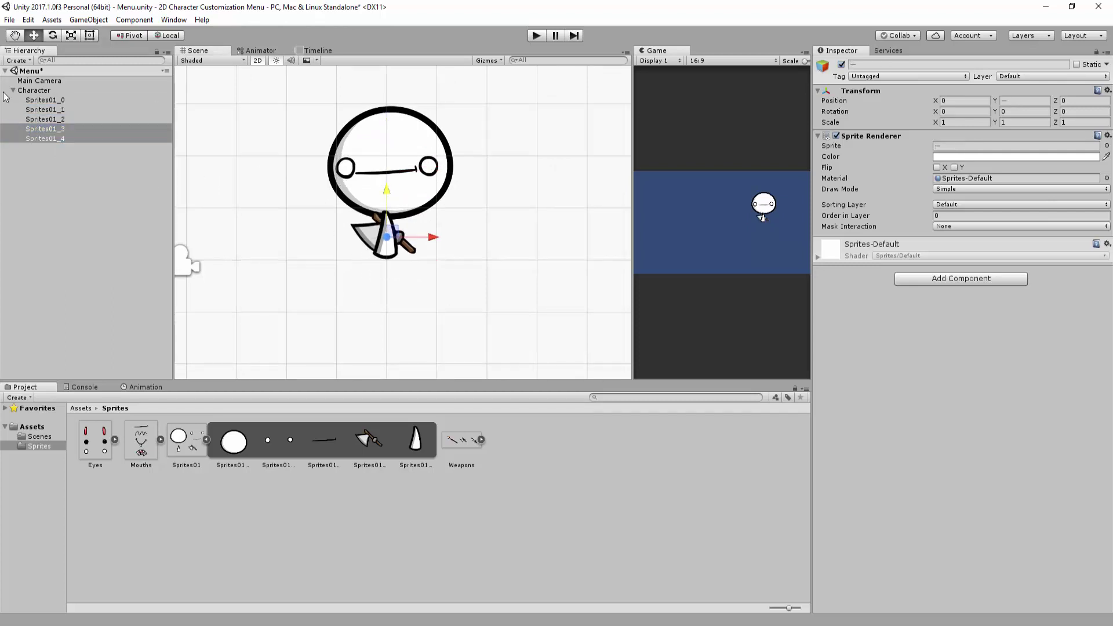
Set the Order in Layer to 5 for the axe and 0 for the body so the axe draws in front.
left_click(85, 130)
left_click(114, 138)
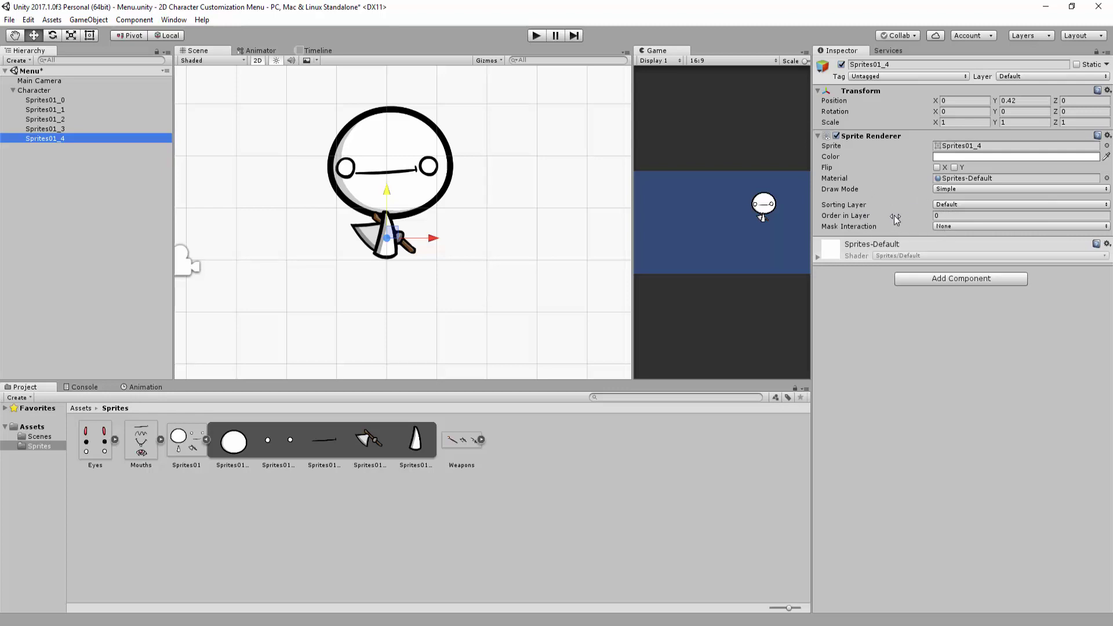
left_click(951, 215)
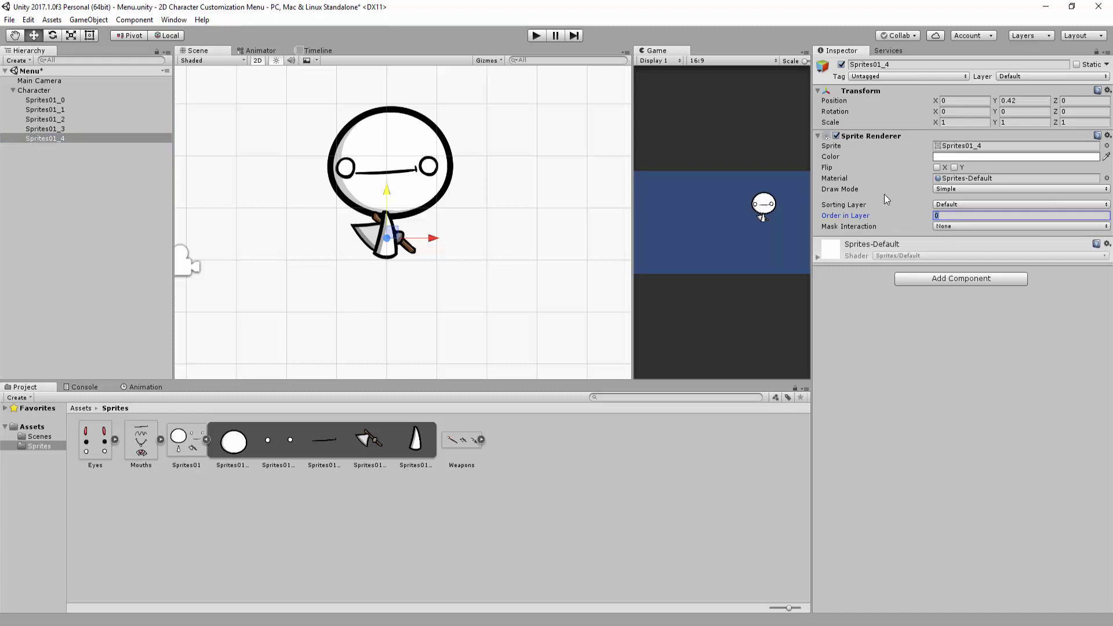
type("1")
left_click(130, 129)
left_click(943, 215)
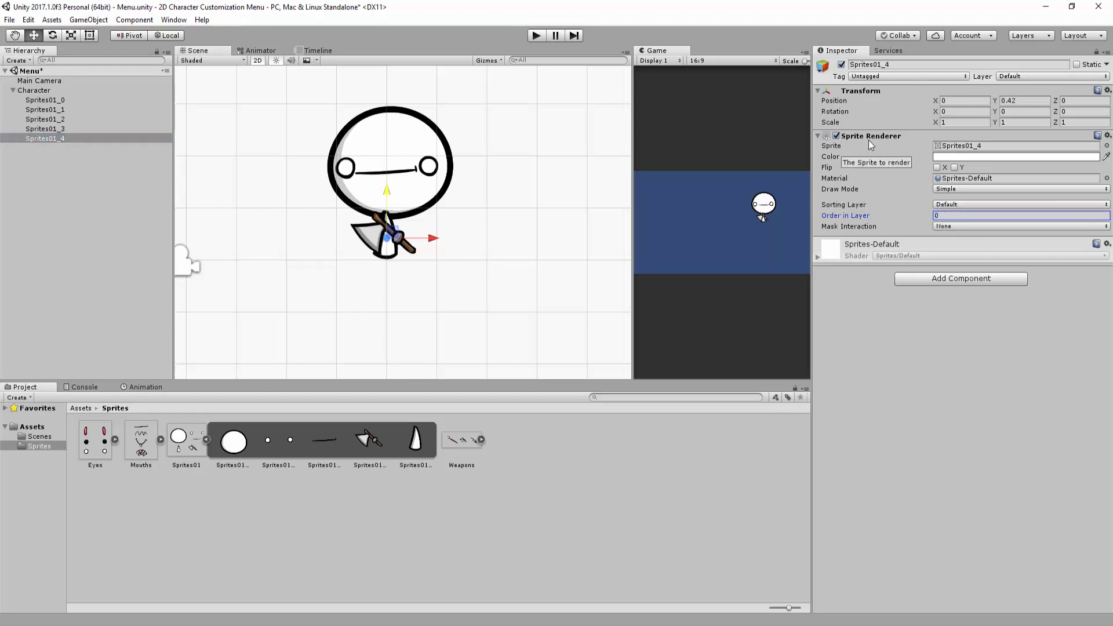
Set the head's Order in Layer to 2 and shift the axe slightly to X -0.19, Y 0.38.
left_click(342, 169)
left_click(951, 215)
type("2")
left_click(394, 234)
left_click_drag(394, 234, 385, 236)
Set the Order in Layer of the eyes and mouth sprites to 3, and clear the selection.
left_click(57, 109)
left_click(56, 119, "shift")
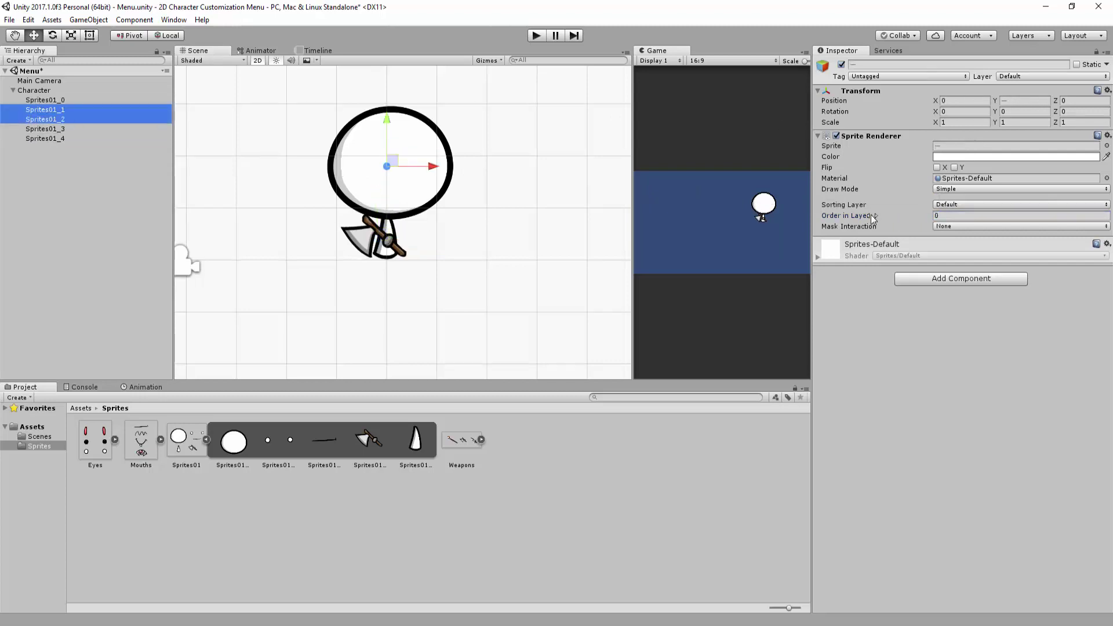
left_click(939, 215)
type("3")
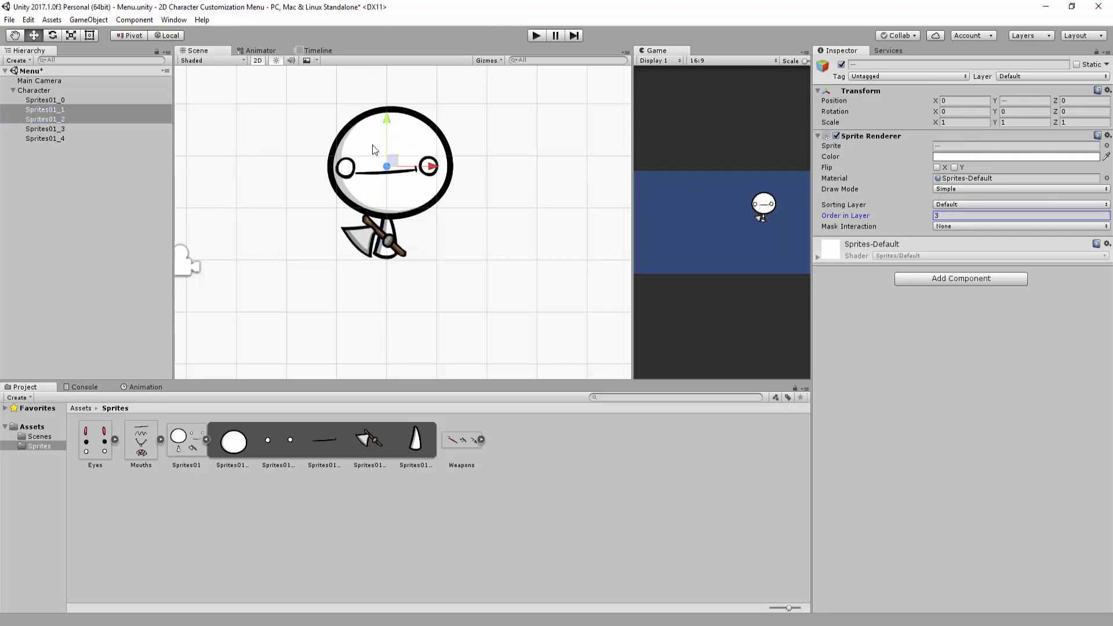
left_click(551, 196)
middle_click_drag(417, 155, 447, 147)
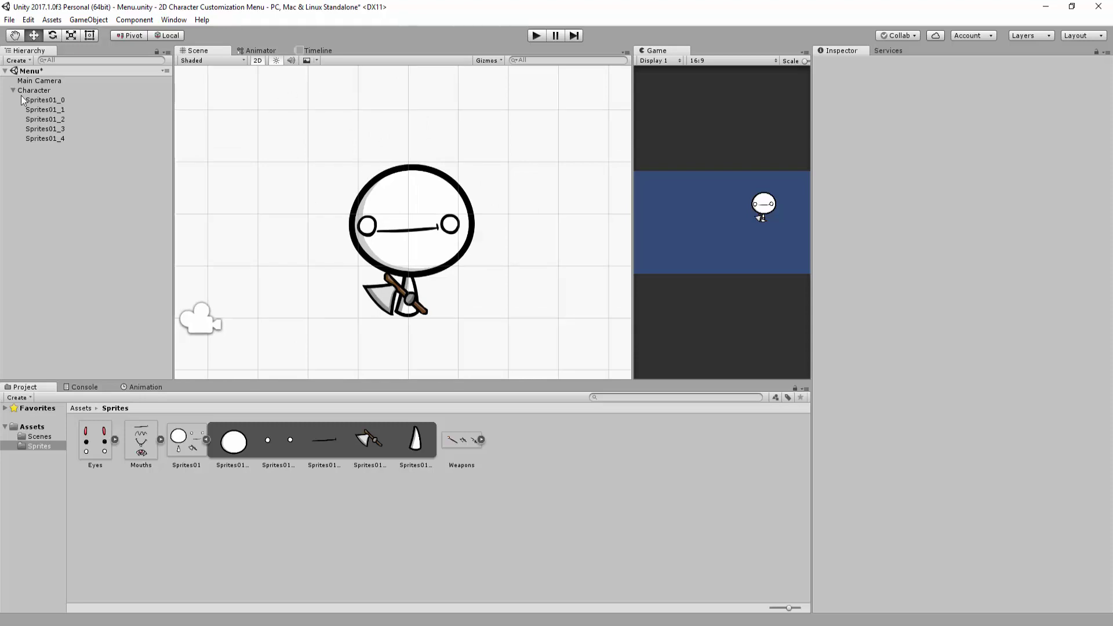
Rename the head, eyes and mouth sprite objects as Head, Eyes and Mouth.
left_click(60, 101)
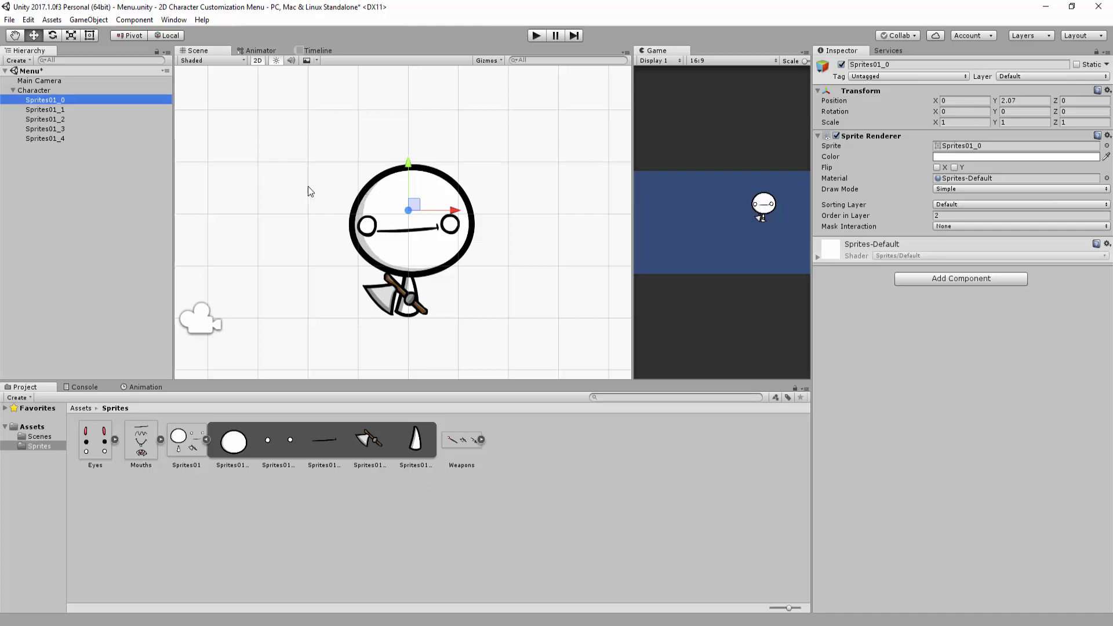
left_click(882, 64)
type("Head")
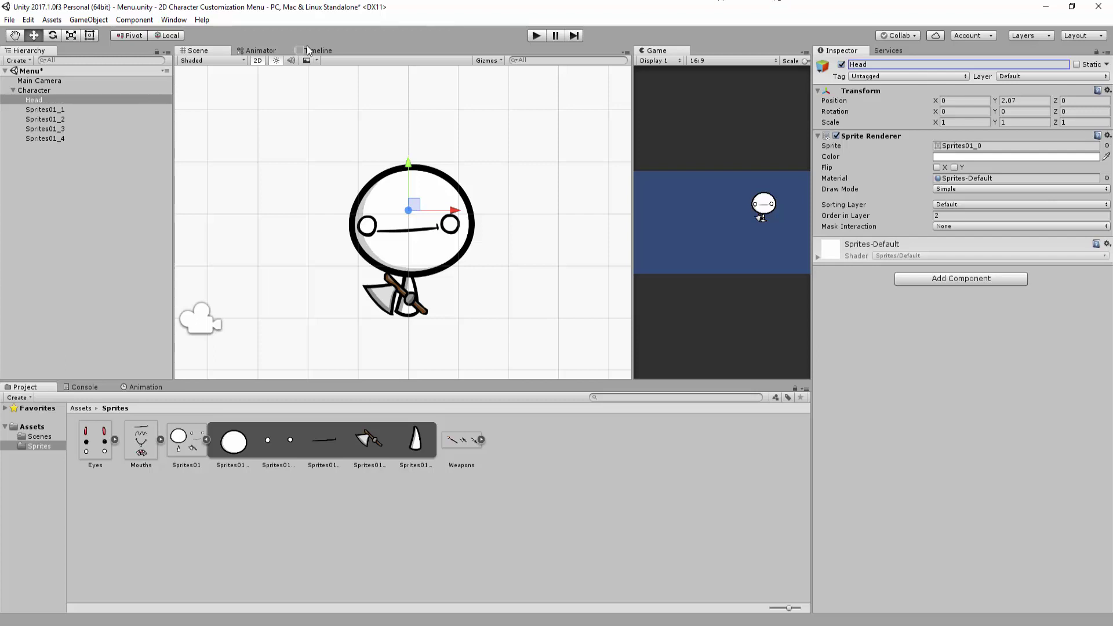
left_click(78, 109)
left_click(876, 65)
type("Eyes")
key("Return")
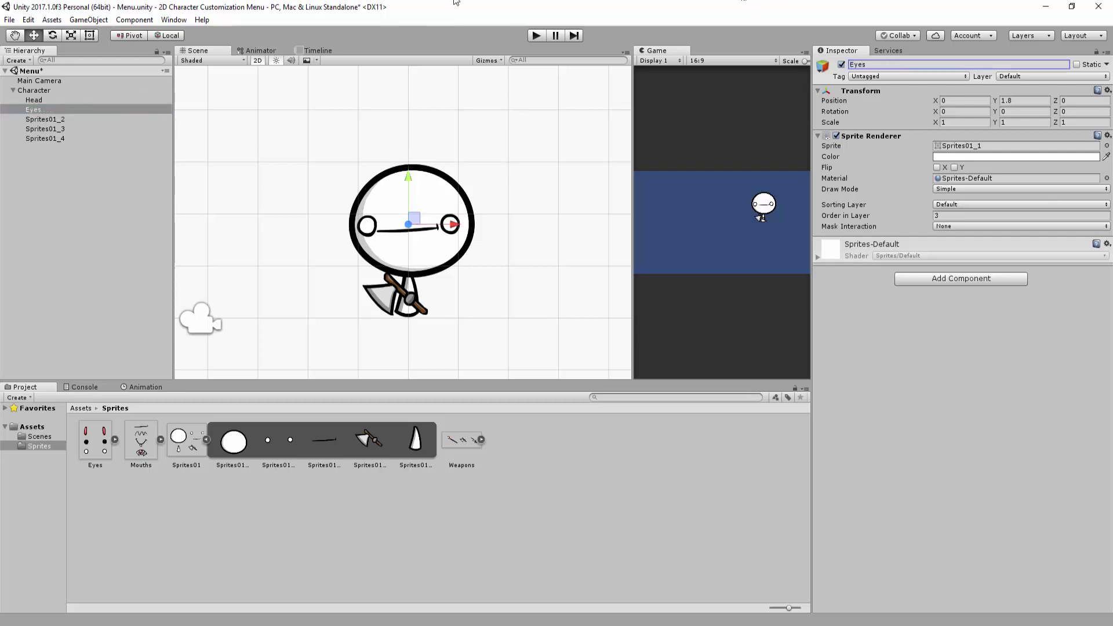
left_click(72, 119)
left_click(874, 64)
type("Mouth")
Rename the axe sprite object Sprites01_3 as Body, and undo its accidental move in the scene.
left_click(45, 128)
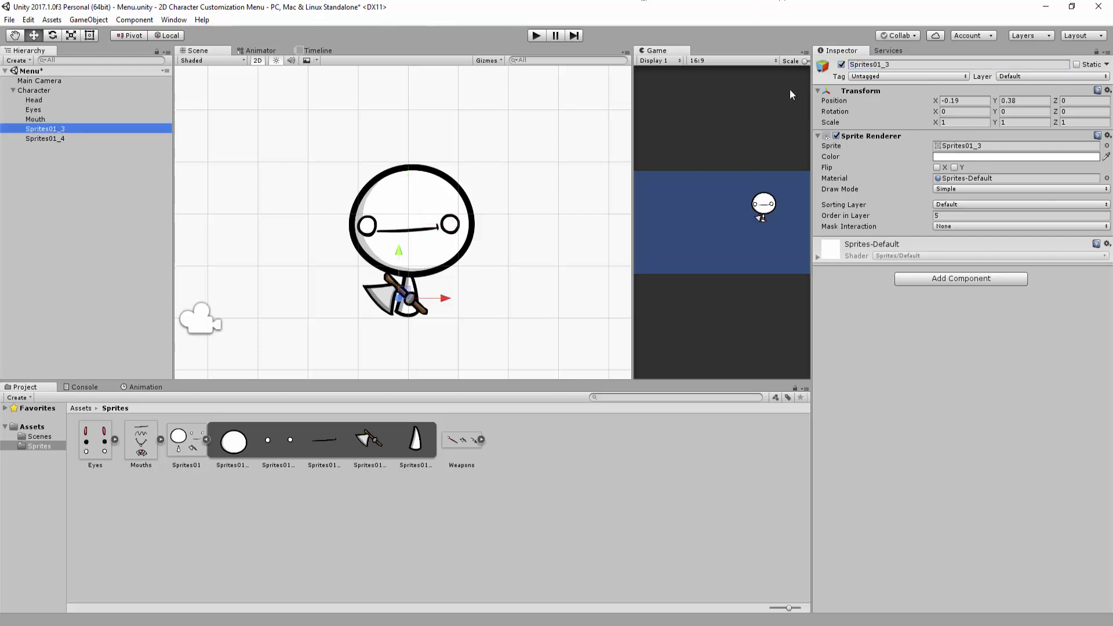
left_click(855, 64)
type("Body")
left_click_drag(405, 293, 395, 288)
key("ctrl+z")
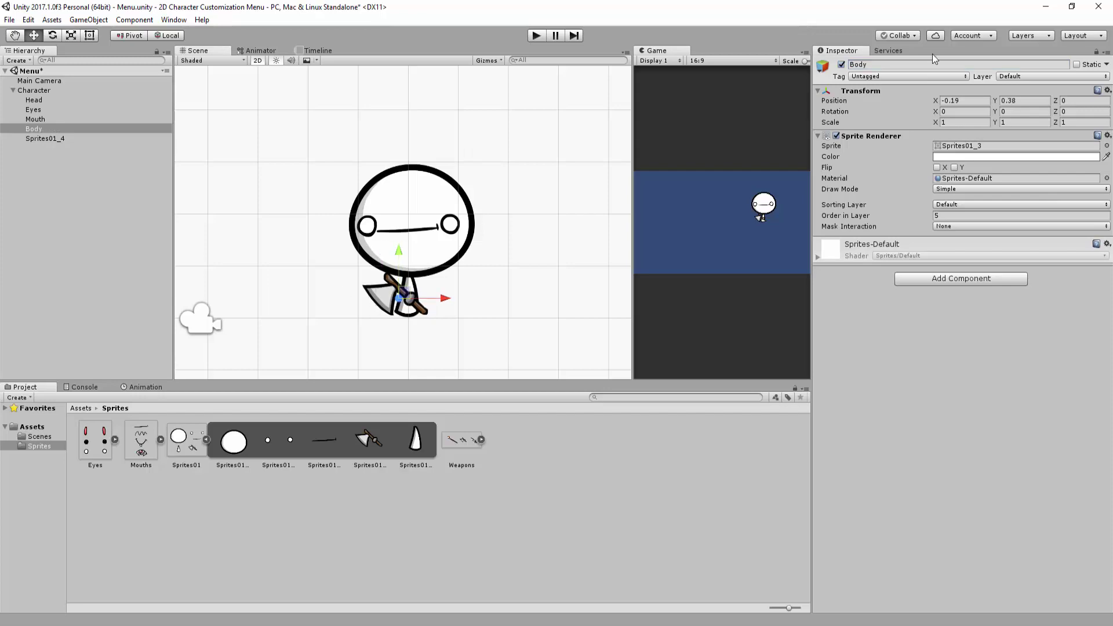